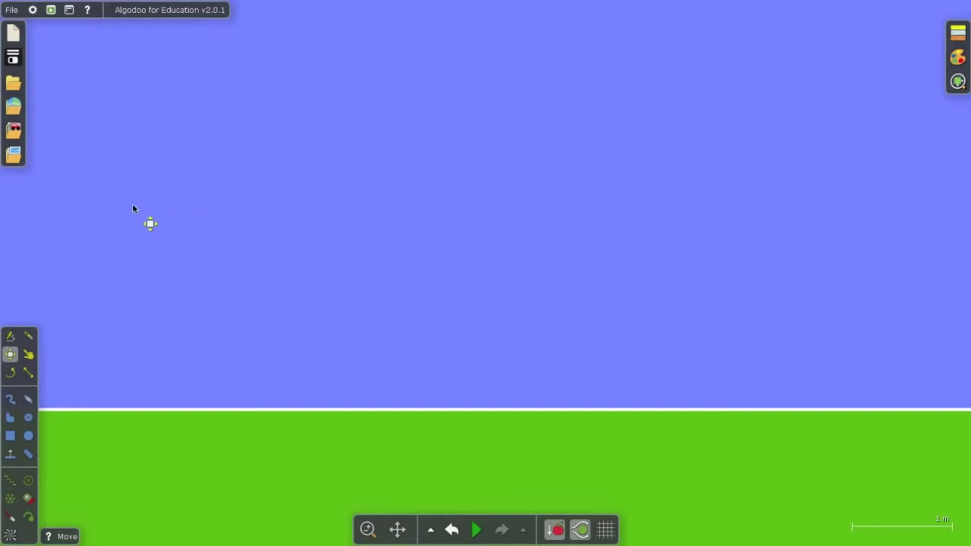
- Browse the lessons and the Algobox scene pages, then return to the empty scene
left_click(15, 155)
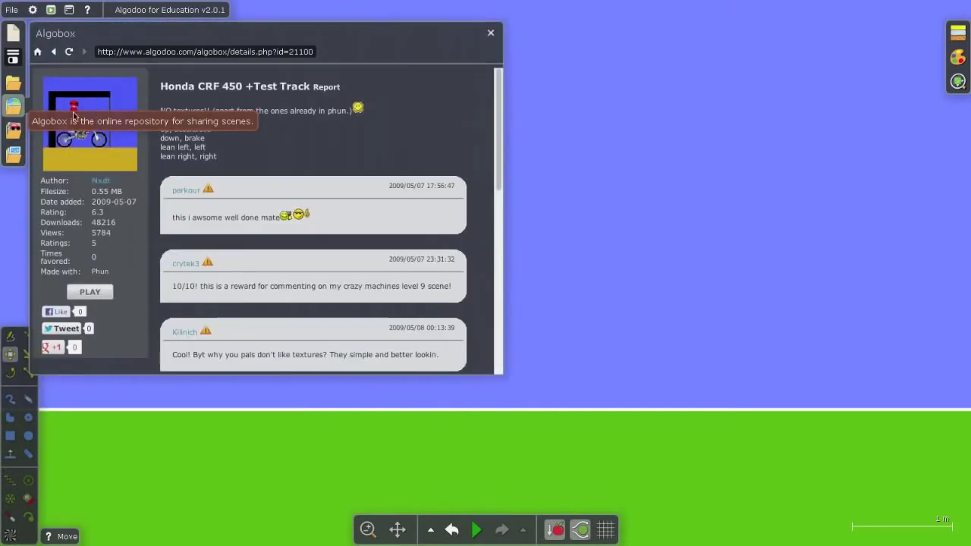
left_click(37, 52)
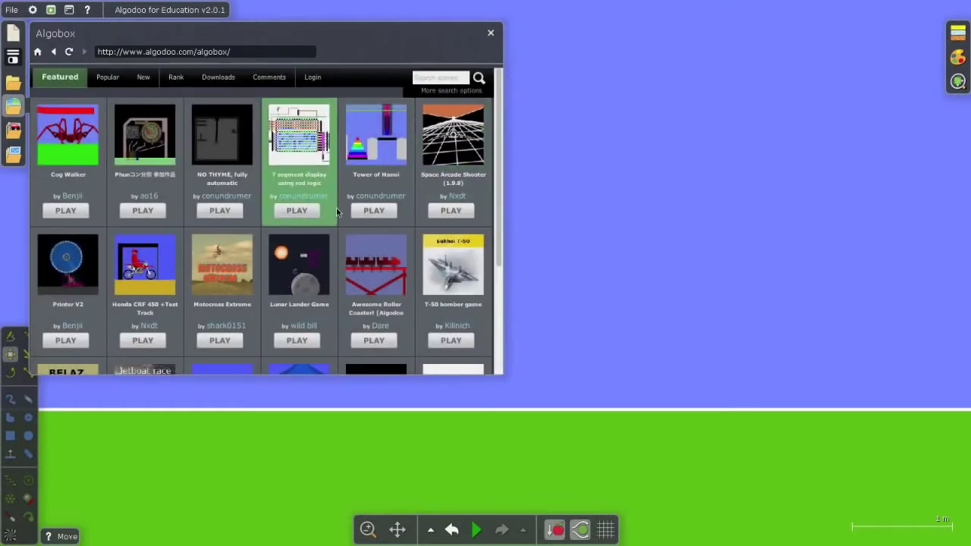
scroll(337, 208, "down", 3)
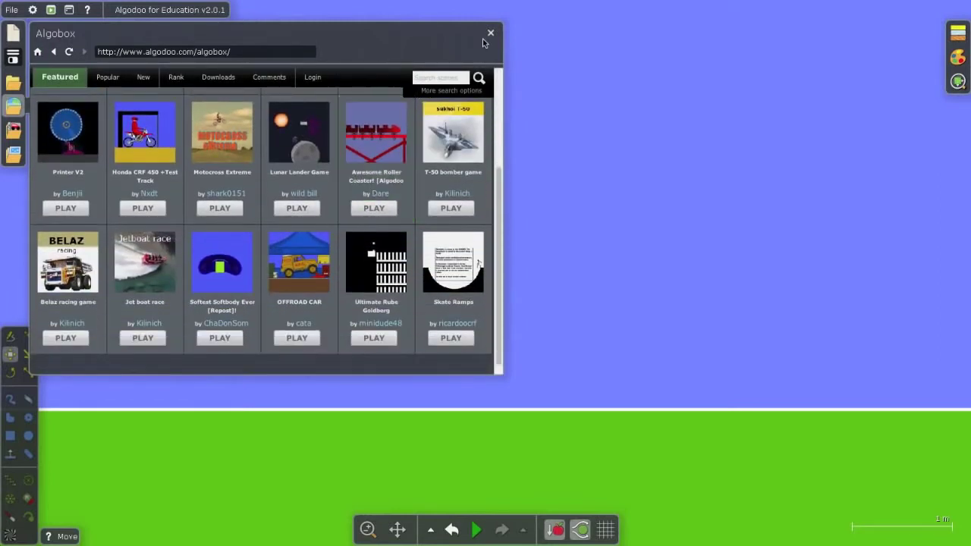
left_click(491, 34)
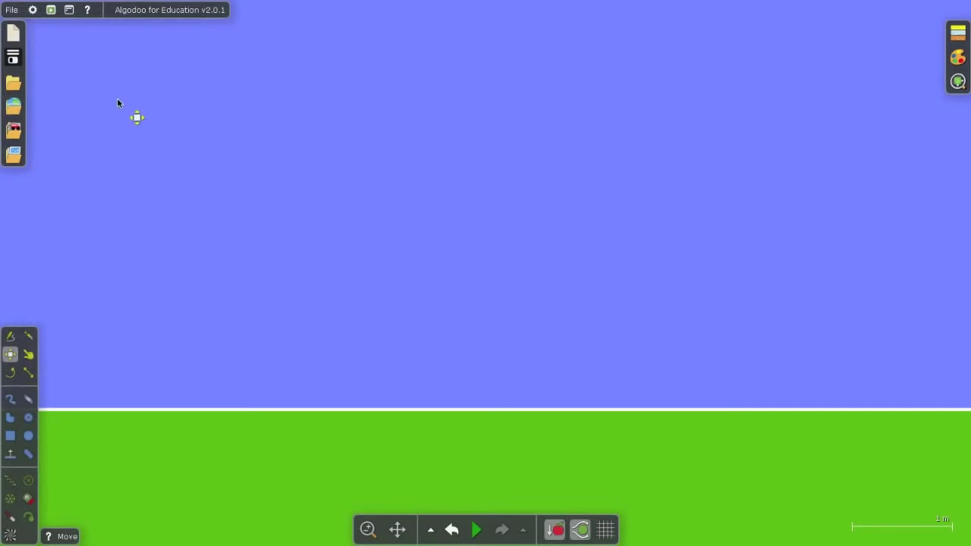
- Paint a thick purple U-shaped container above the ground with a 0.40 m brush
left_click(15, 59)
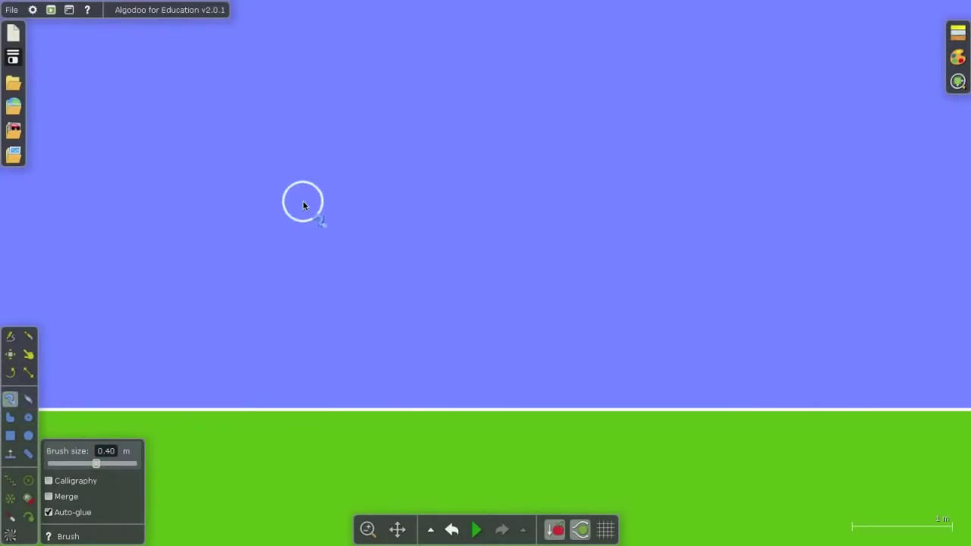
mouse_move(304, 200)
left_mouse_down()
mouse_move(305, 342)
mouse_move(349, 375)
mouse_move(685, 375)
mouse_move(669, 196)
left_mouse_up()
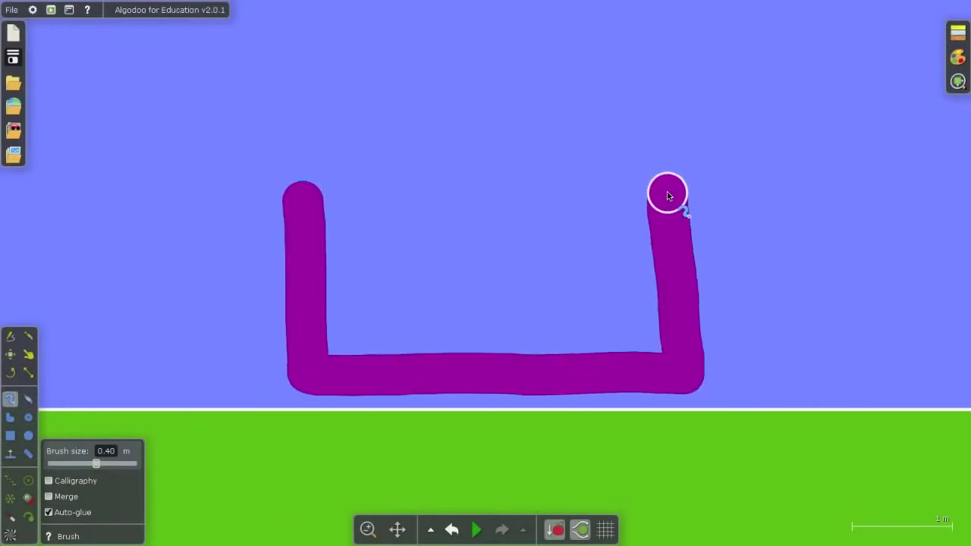
left_click(10, 436)
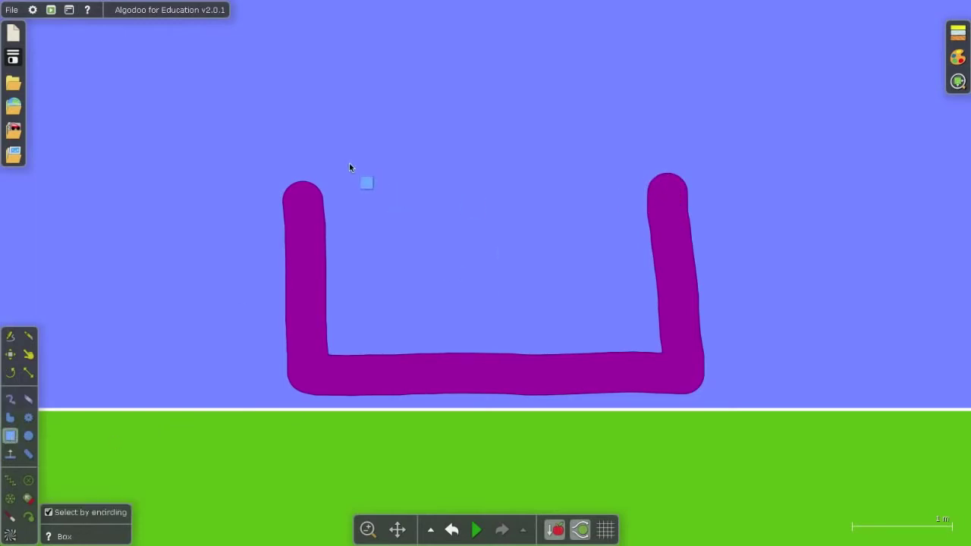
- Liquify a box drawn inside the container into water, run it to settle, then pause
left_click_drag(349, 164, 627, 297)
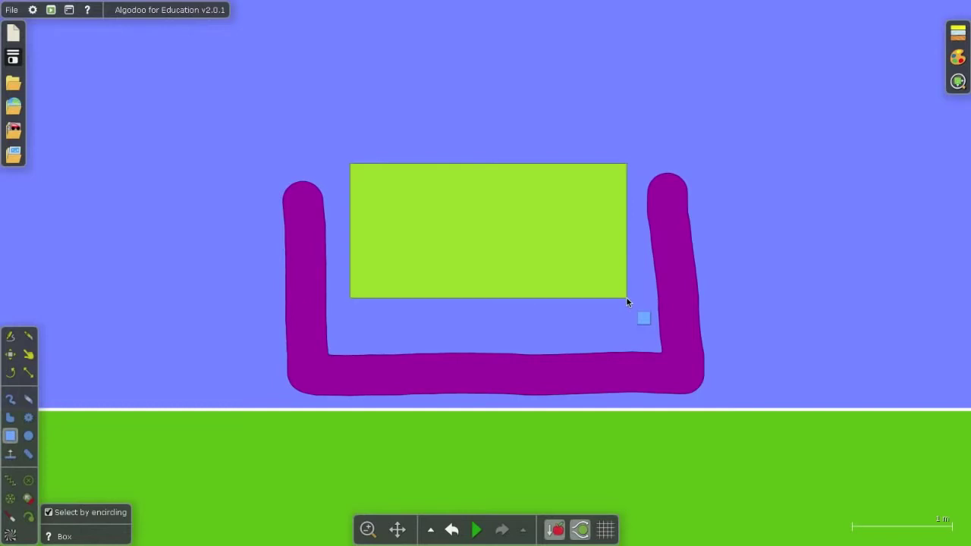
right_click(541, 232)
left_click(567, 276)
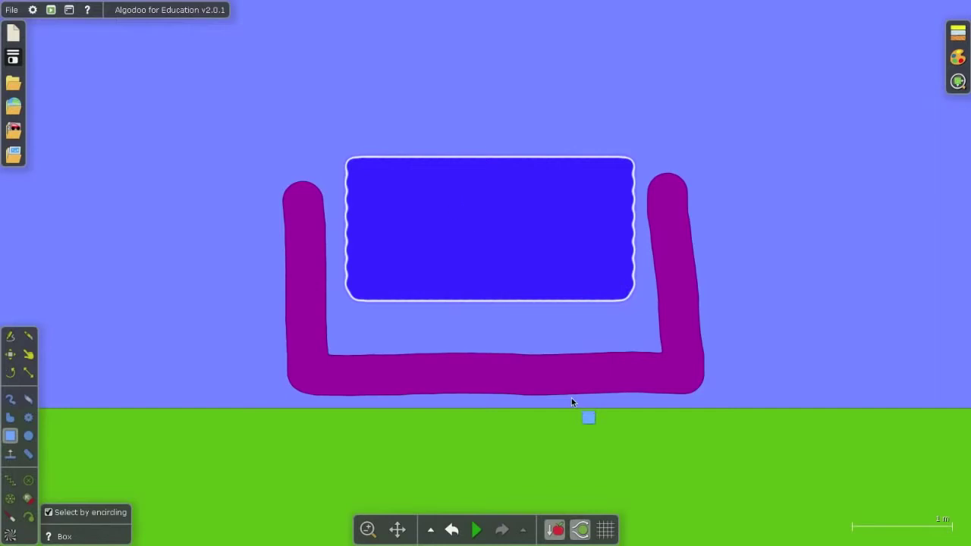
left_click(476, 530)
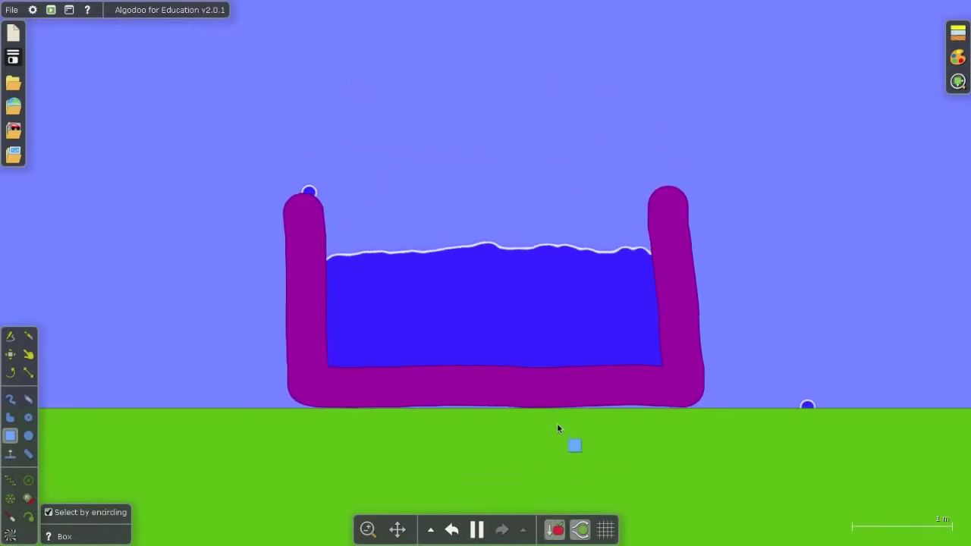
left_click(487, 536)
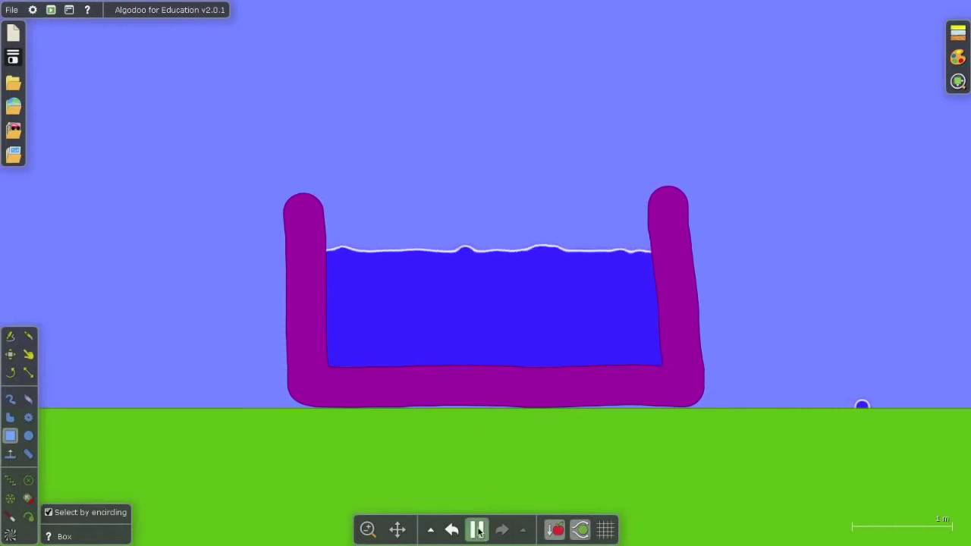
- Draw a small box above the water and clone it into a row of three
left_click(10, 436)
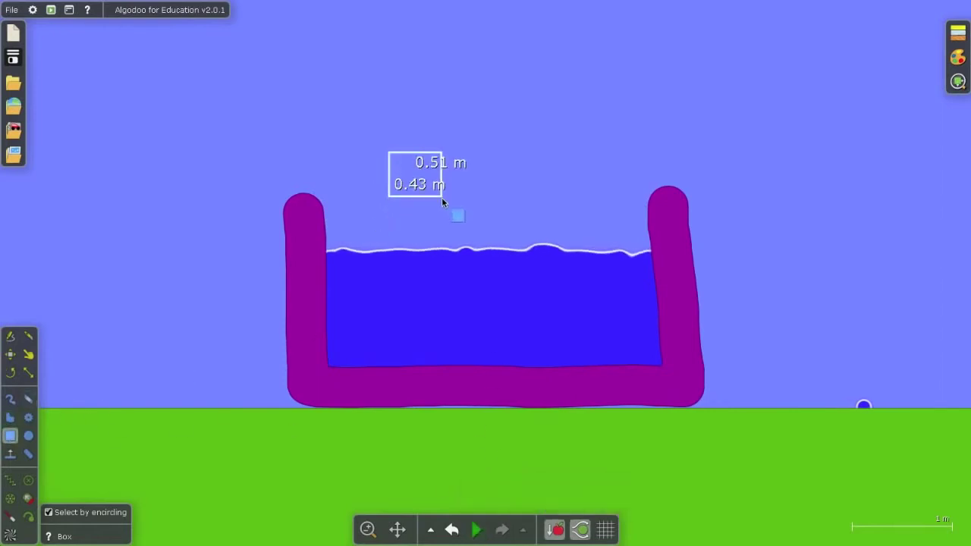
left_click_drag(442, 199, 442, 206)
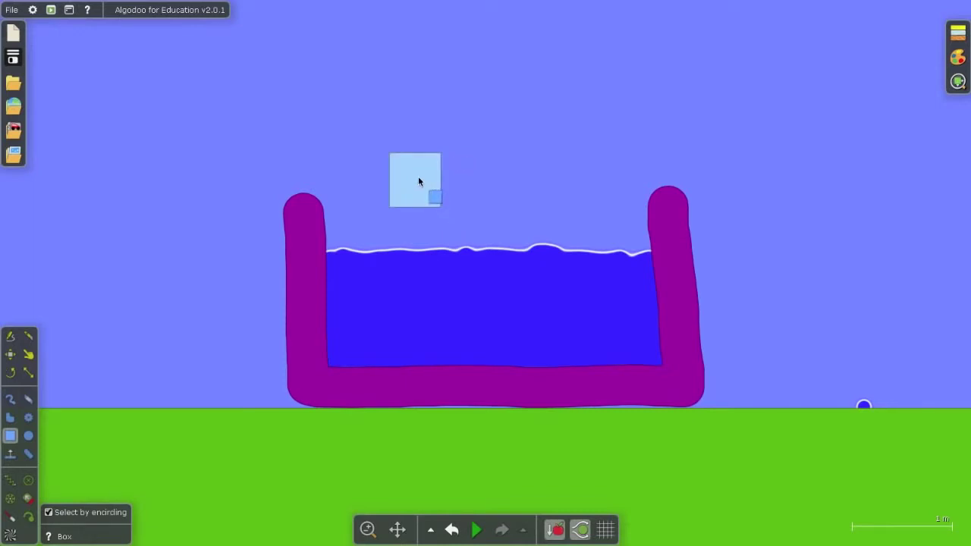
right_click(417, 181)
left_click(468, 241)
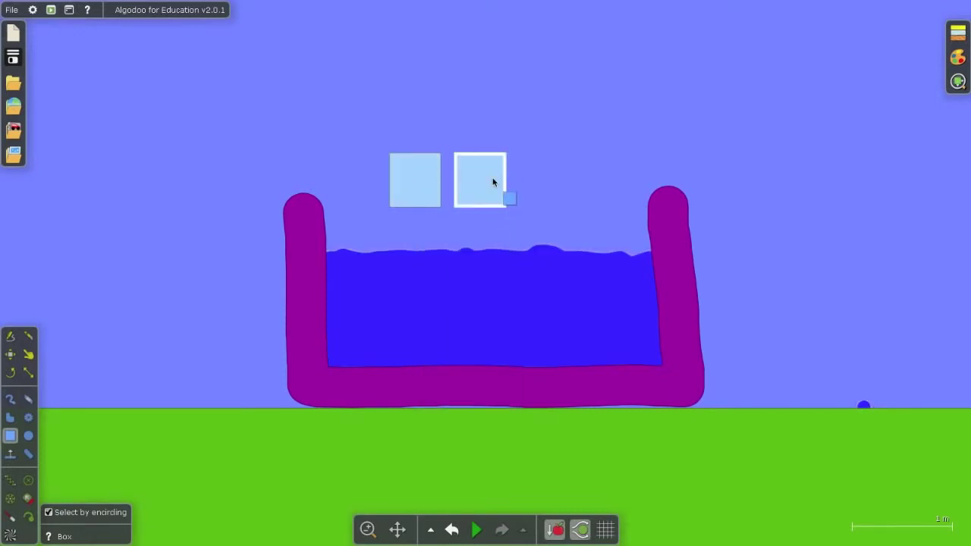
right_click(493, 182)
left_click(535, 240)
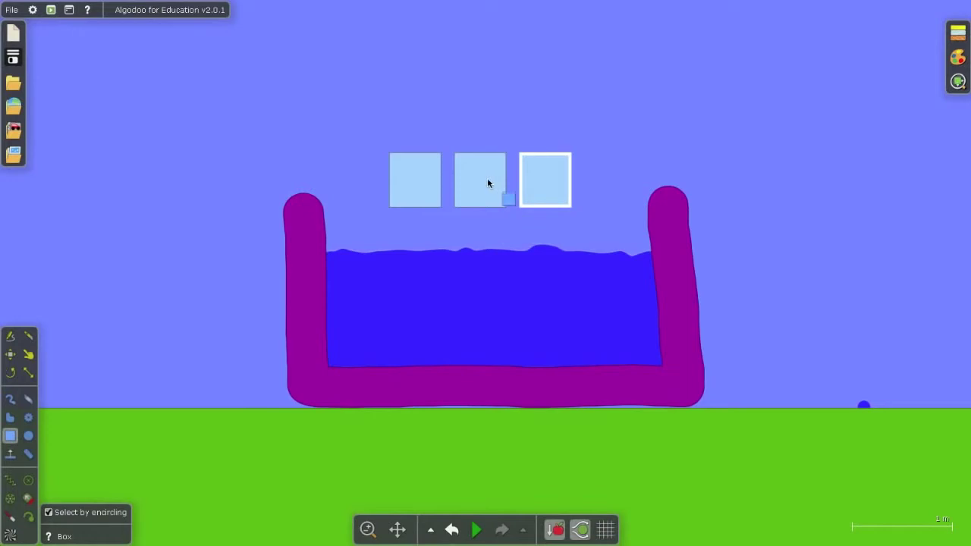
- Make the first box Steel and the second box Wood
left_click(412, 181)
right_click(413, 179)
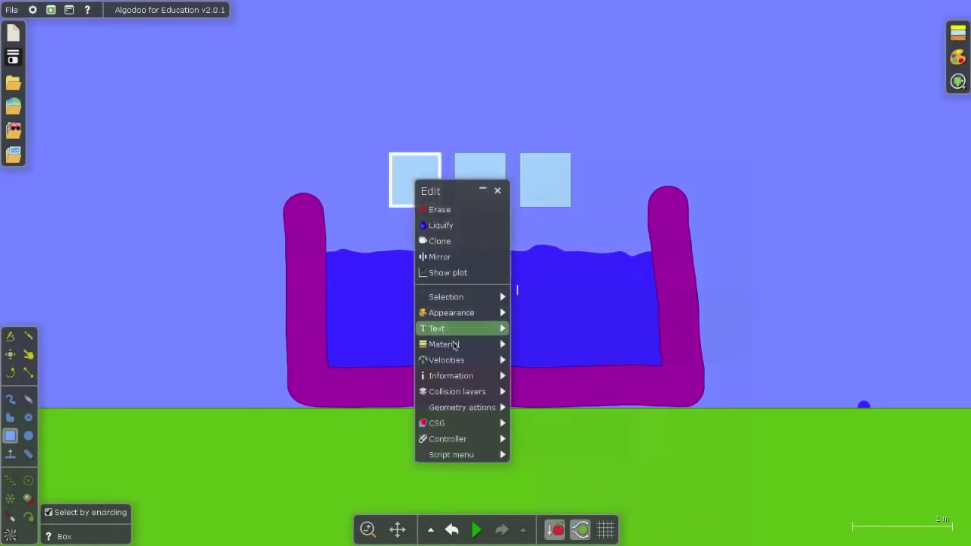
mouse_move(455, 345)
left_click(565, 294)
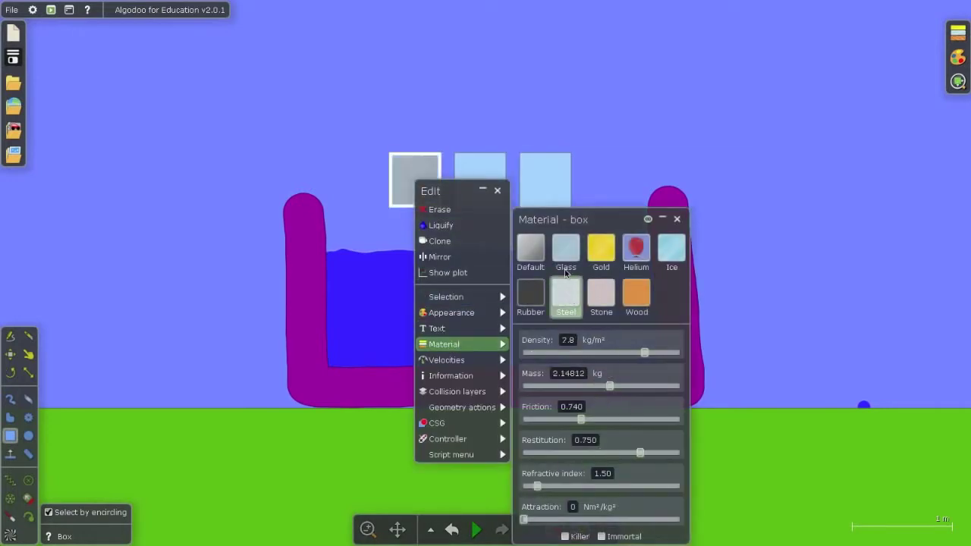
left_click(485, 168)
right_click(482, 166)
mouse_move(518, 335)
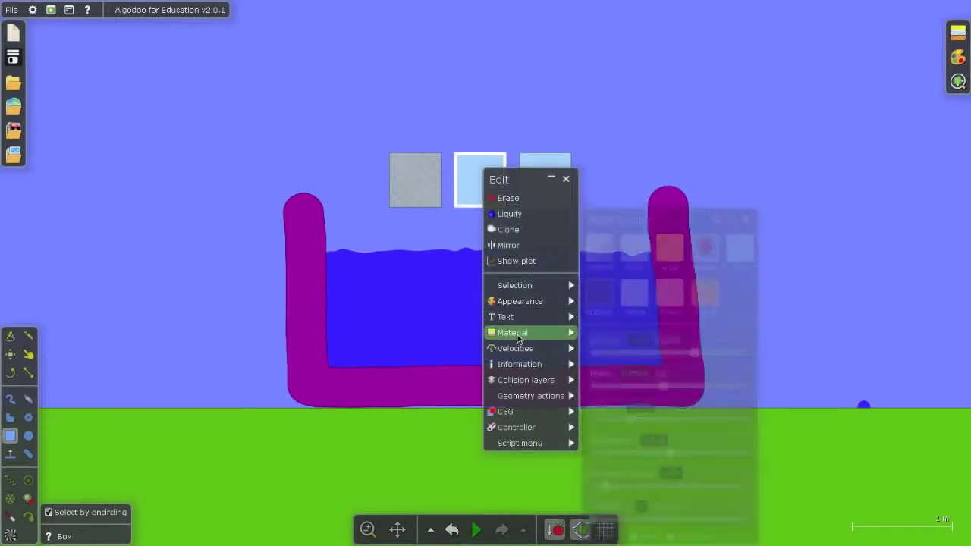
left_click(701, 304)
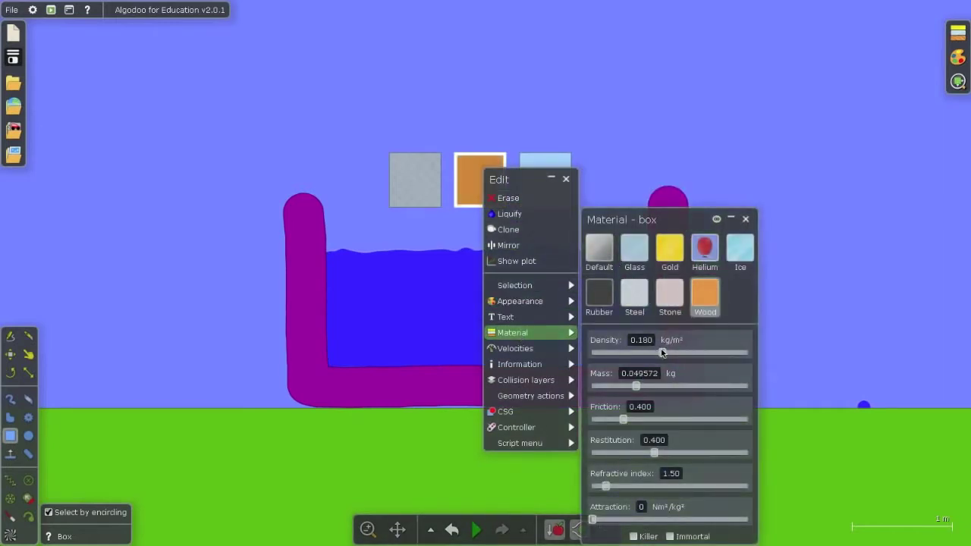
- Make the third box Ice
left_click(540, 163)
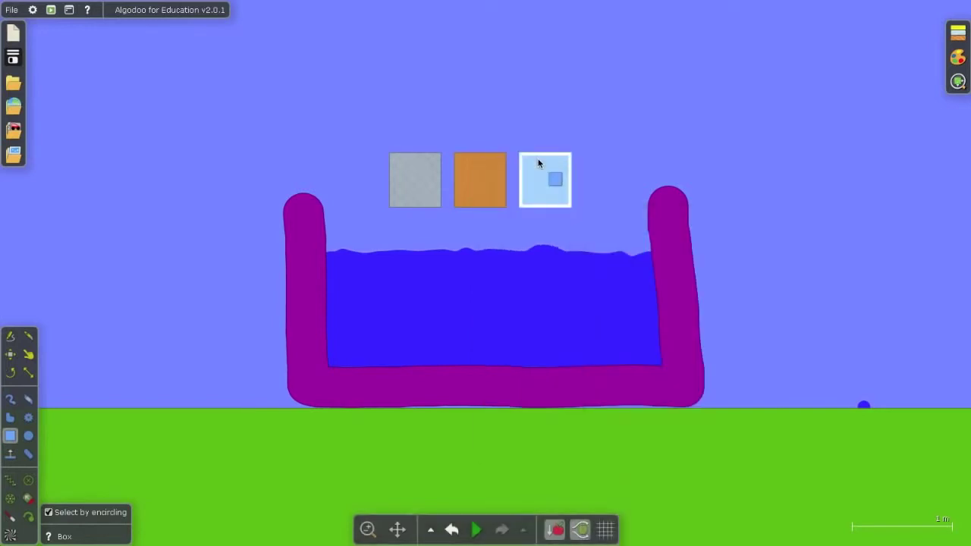
right_click(539, 163)
mouse_move(569, 324)
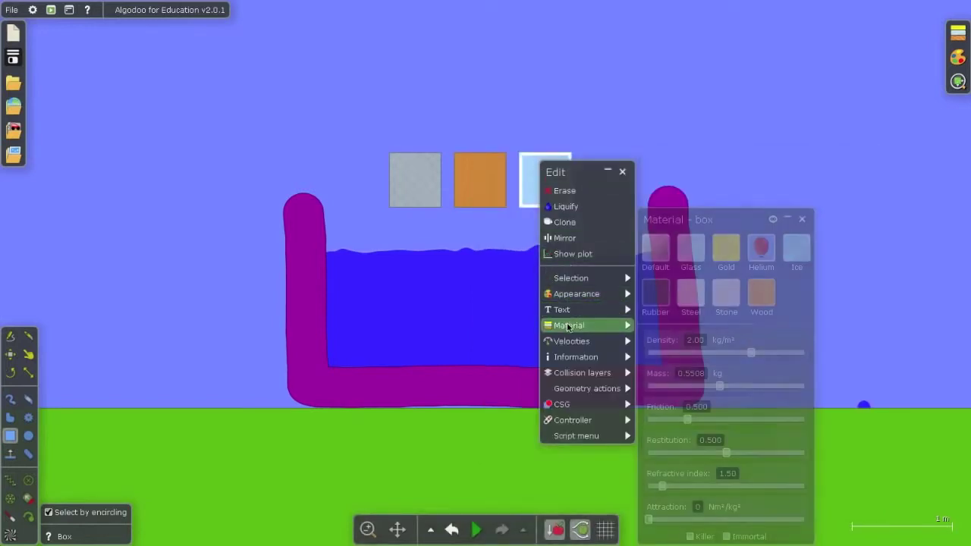
left_click(796, 248)
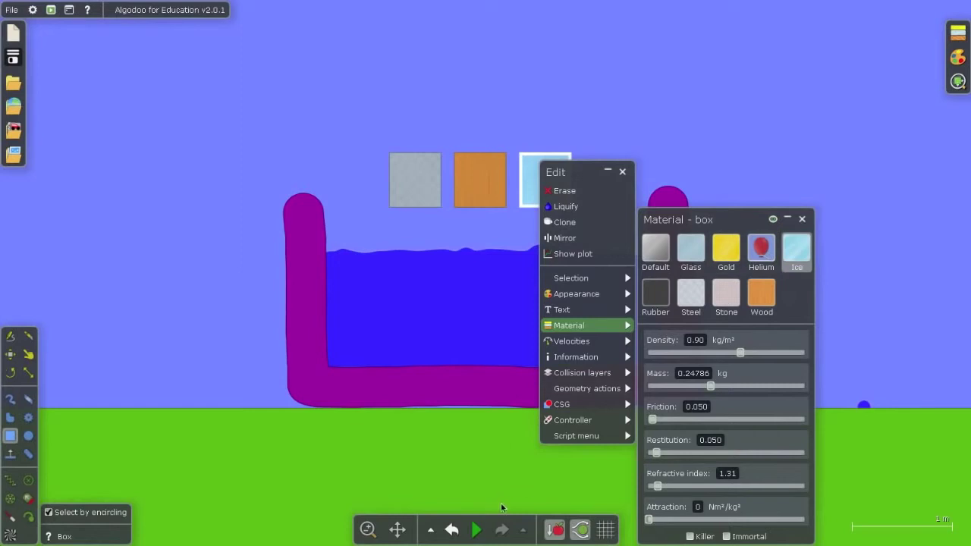
left_click(622, 173)
- Run the simulation and drag the light-blue and orange boxes up and through the water
left_click(476, 530)
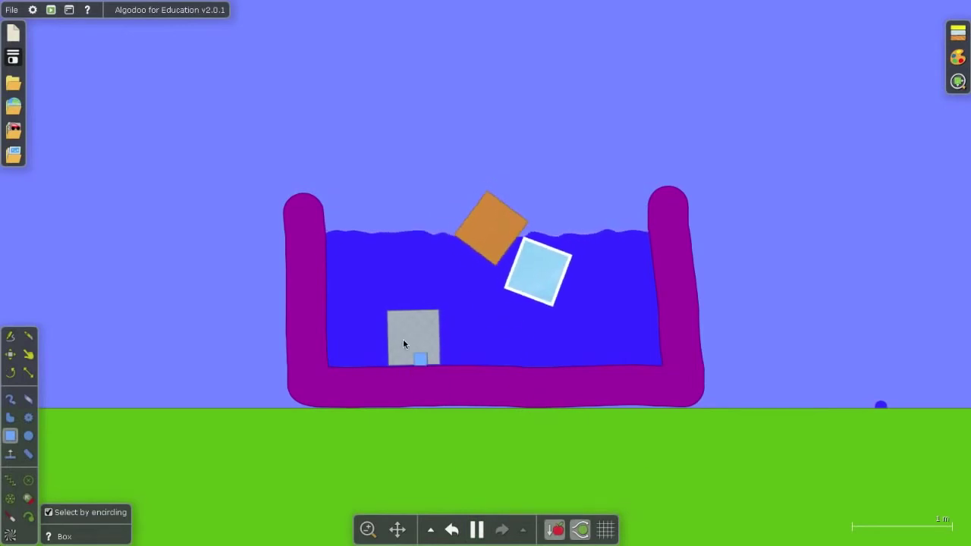
left_click(28, 354)
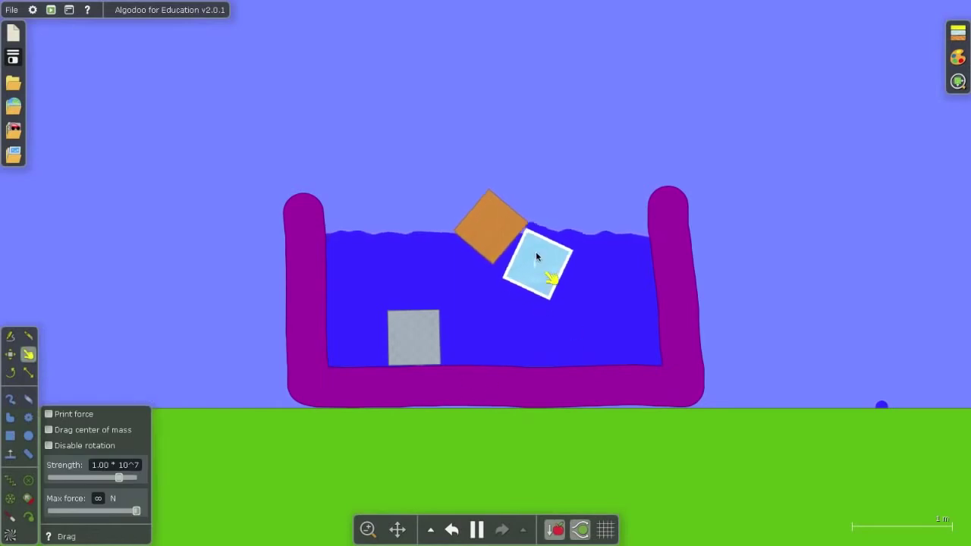
left_click_drag(535, 256, 531, 231)
left_click_drag(416, 249, 455, 176)
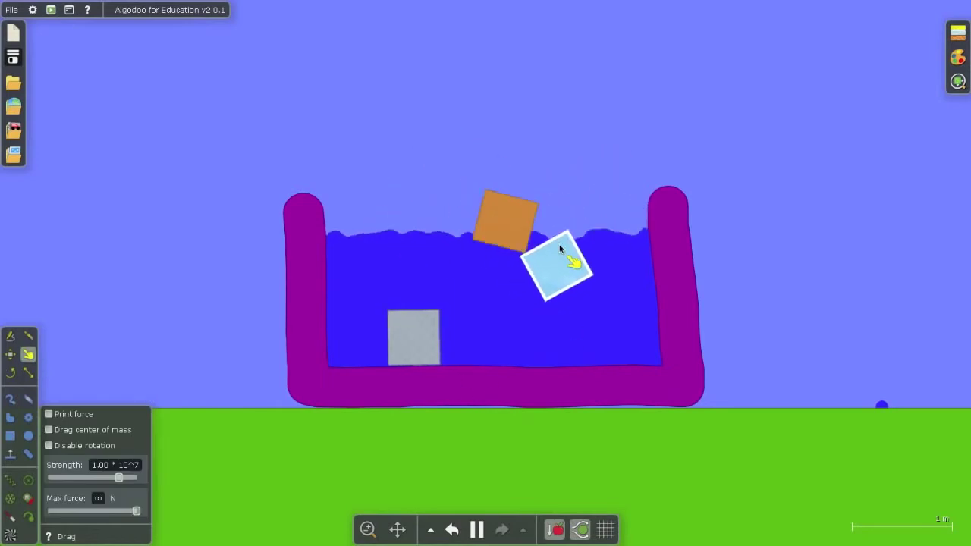
left_click_drag(559, 249, 481, 193)
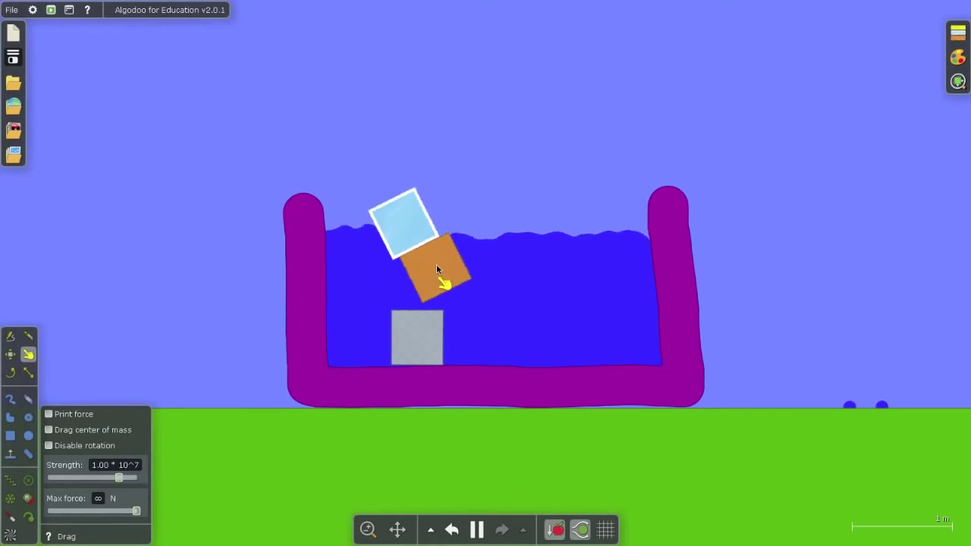
left_click_drag(436, 267, 563, 239)
left_click(29, 336)
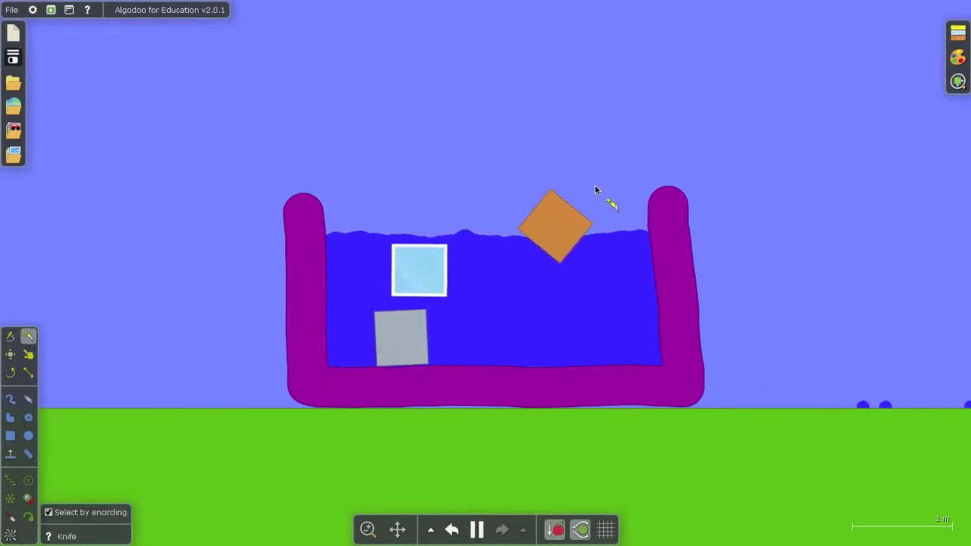
- Make two knife cuts down through the tank's right purple wall to spill the water
left_click_drag(594, 185, 731, 349)
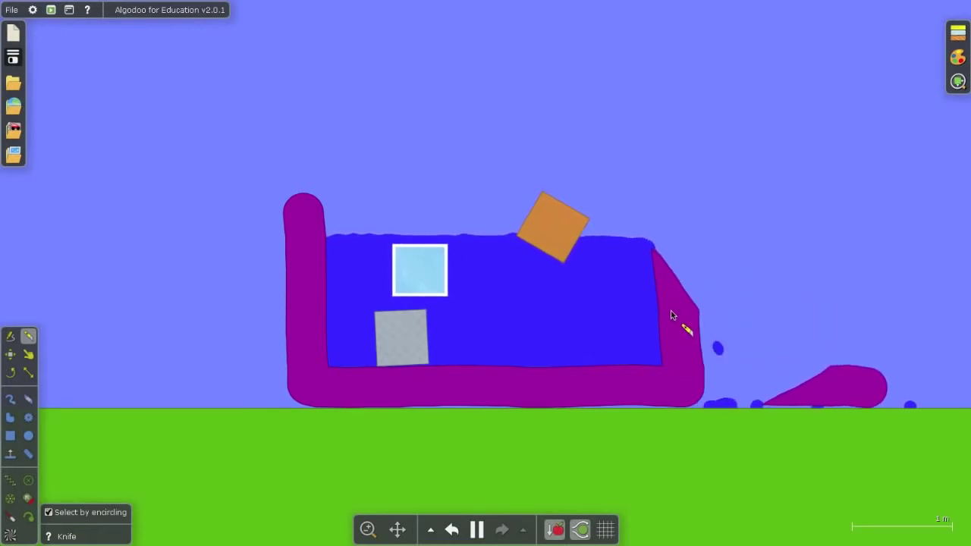
left_click_drag(626, 223, 735, 354)
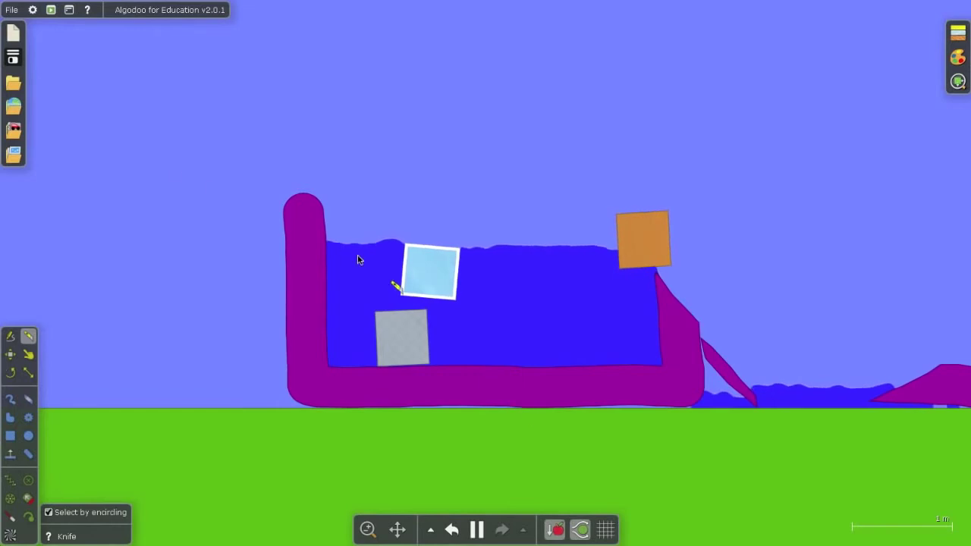
- Create a new empty scene with the Default palette and drag the ground plane upward
left_click(13, 33)
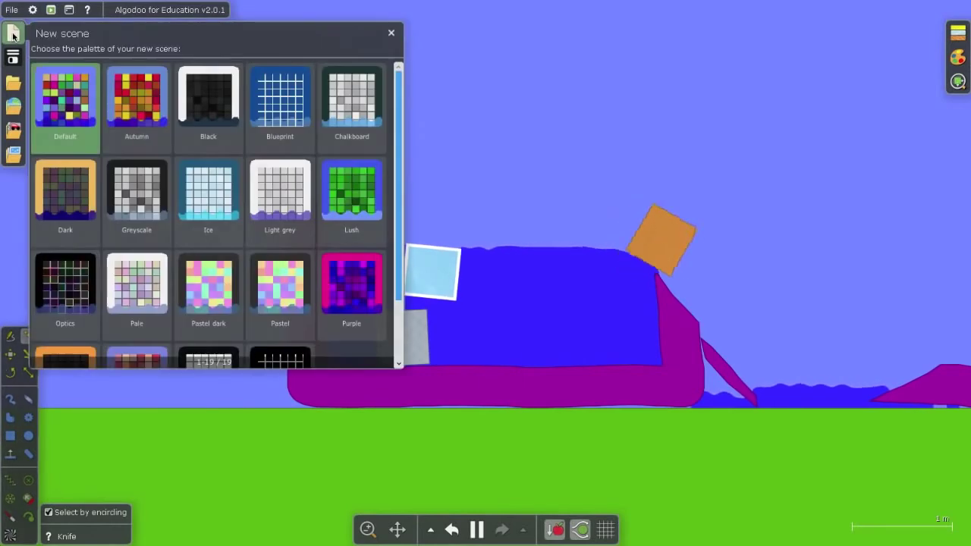
left_click(67, 101)
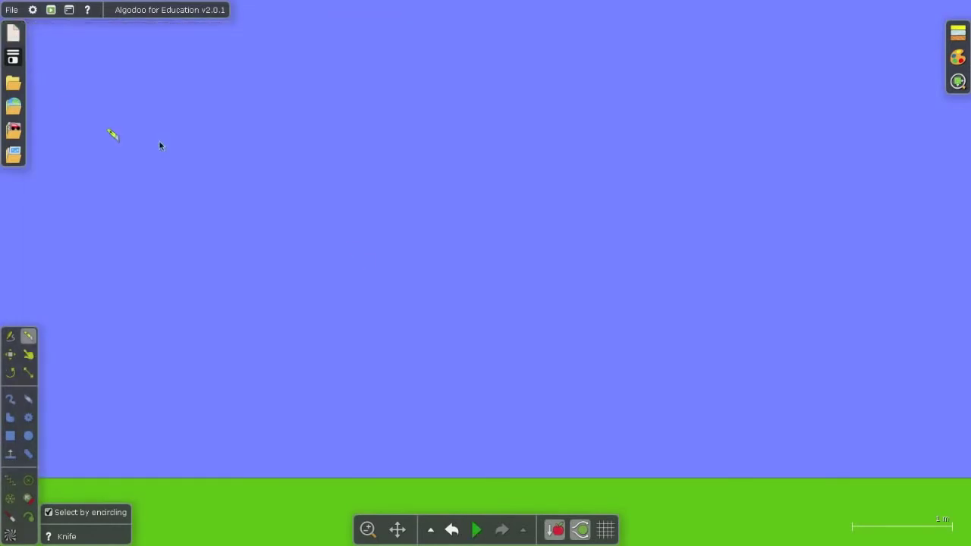
left_click(10, 354)
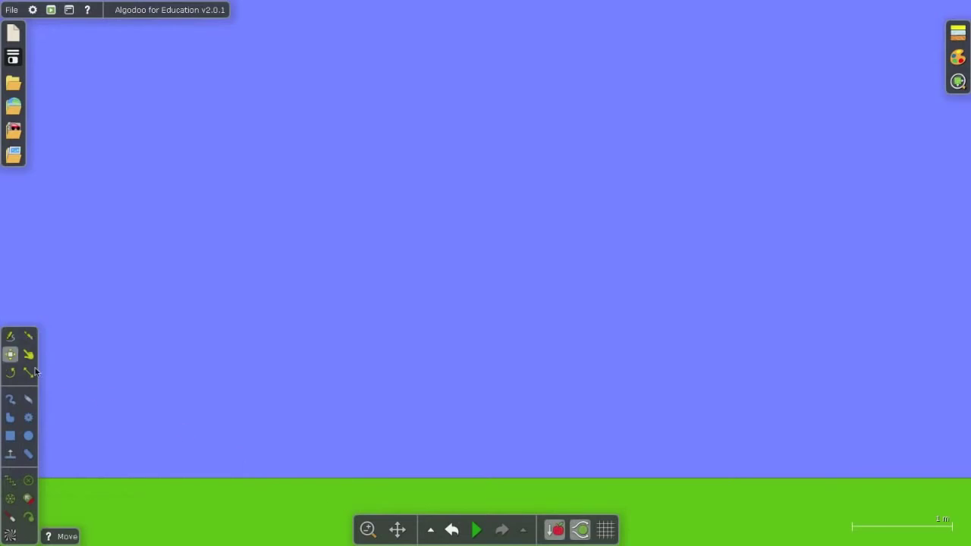
left_click_drag(254, 512, 258, 433)
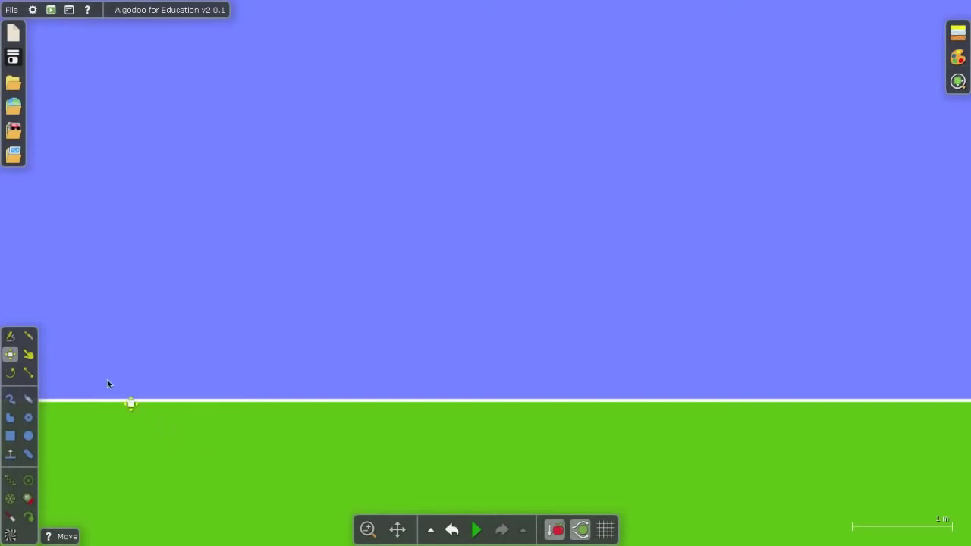
left_click(9, 337)
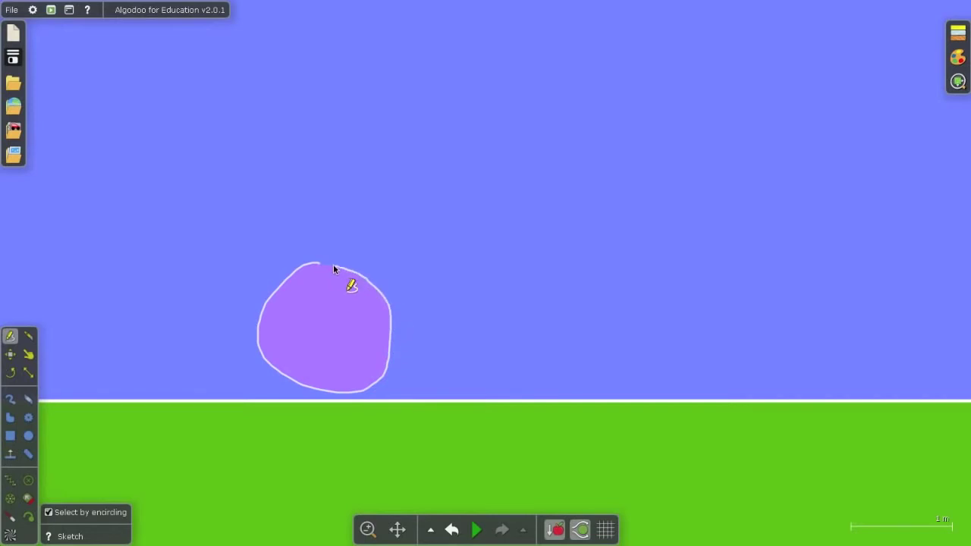
- Sketch left and right round wheels and a rectangular body outline spanning both
left_click_drag(317, 262, 317, 261)
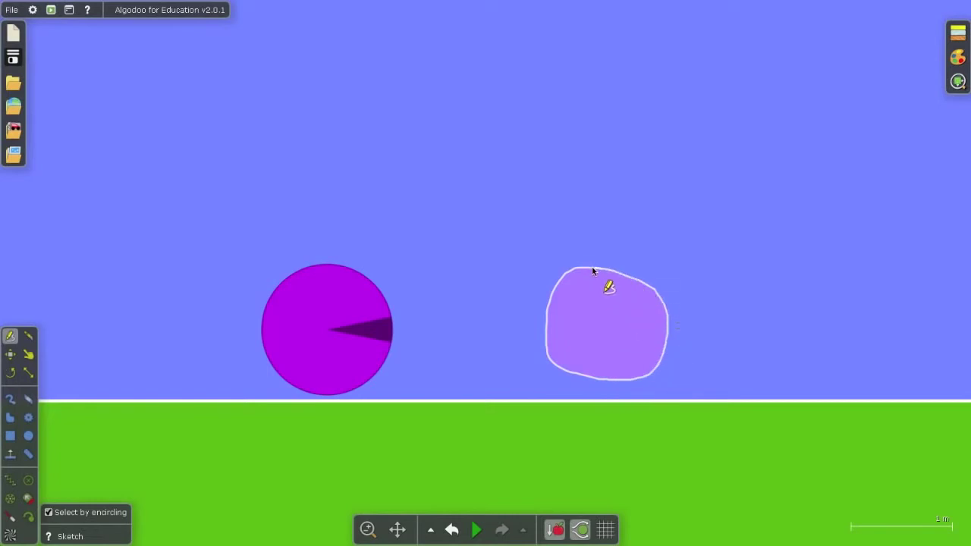
left_click_drag(593, 271, 591, 269)
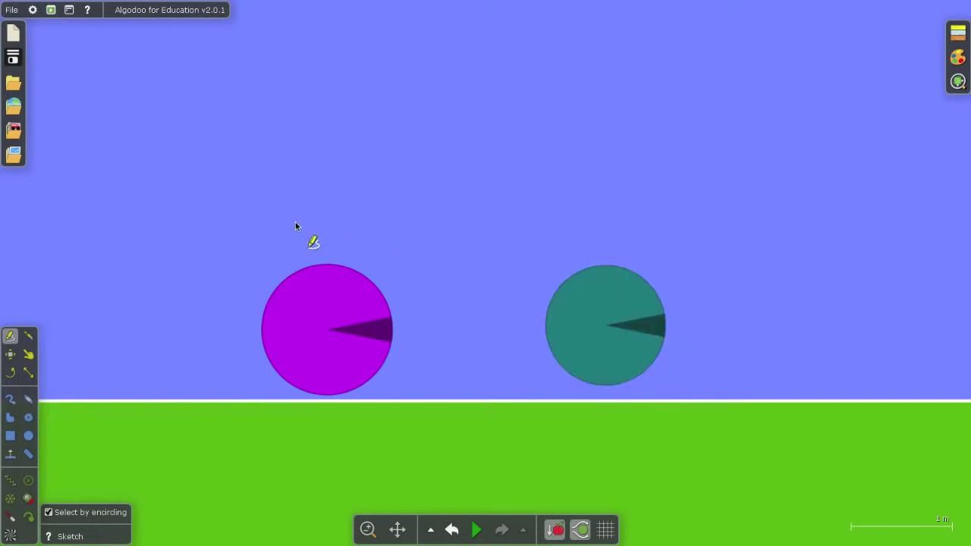
left_click_drag(292, 216, 570, 251)
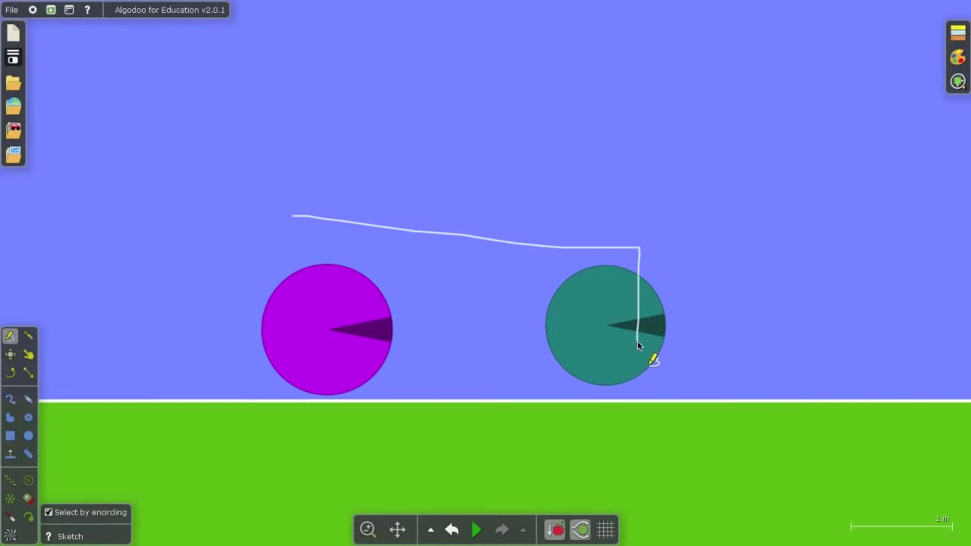
mouse_move(325, 363)
left_mouse_down()
mouse_move(309, 353)
mouse_move(328, 210)
left_mouse_up()
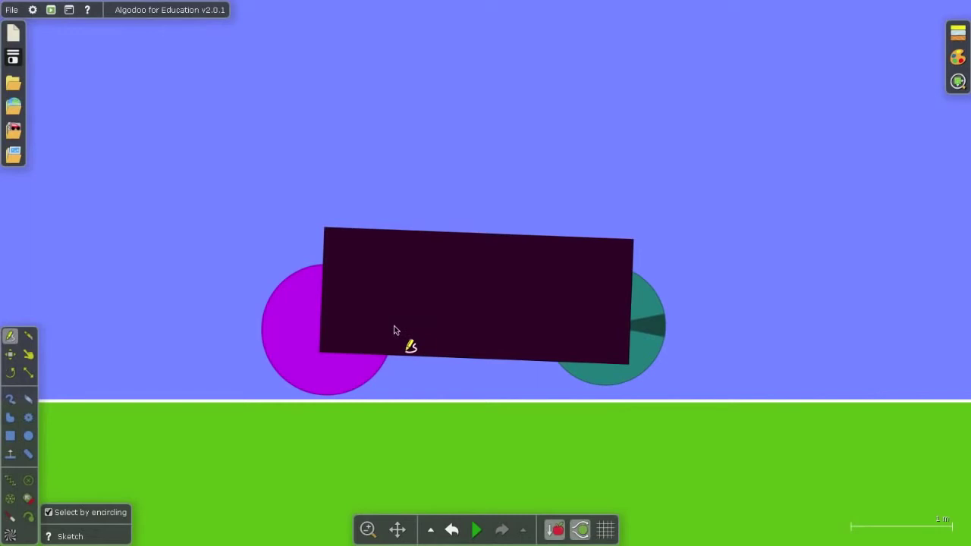
- Pin an axle through the body and wheel, run the simulation, and pull the car left
left_click(336, 328)
left_click(476, 529)
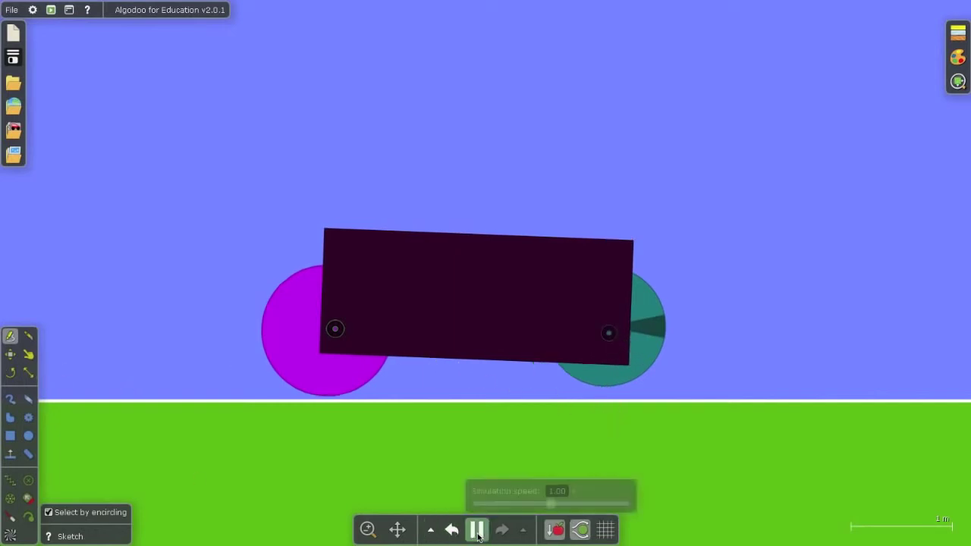
left_click(28, 354)
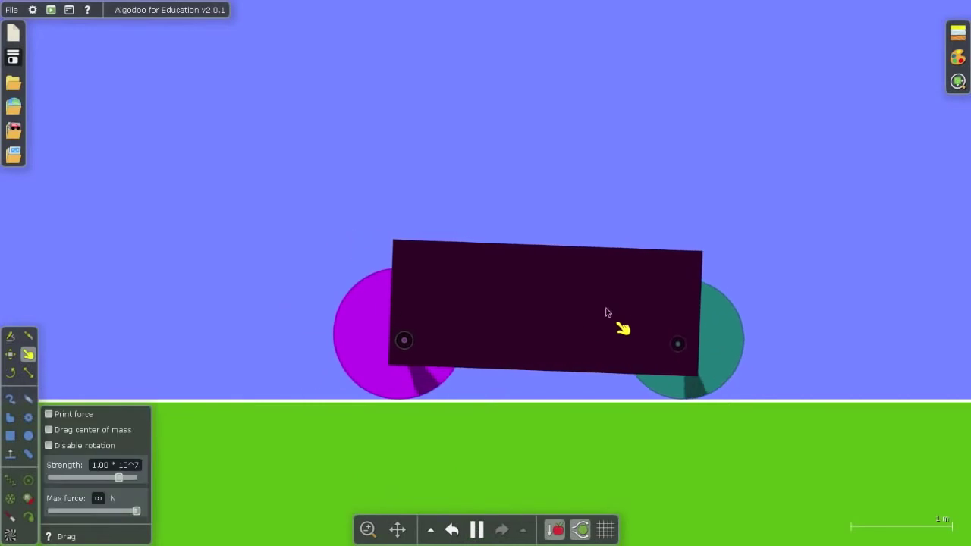
mouse_move(605, 310)
left_mouse_down()
mouse_move(550, 317)
mouse_move(351, 297)
mouse_move(352, 287)
mouse_move(608, 301)
mouse_move(460, 301)
mouse_move(520, 305)
mouse_move(521, 314)
left_mouse_up()
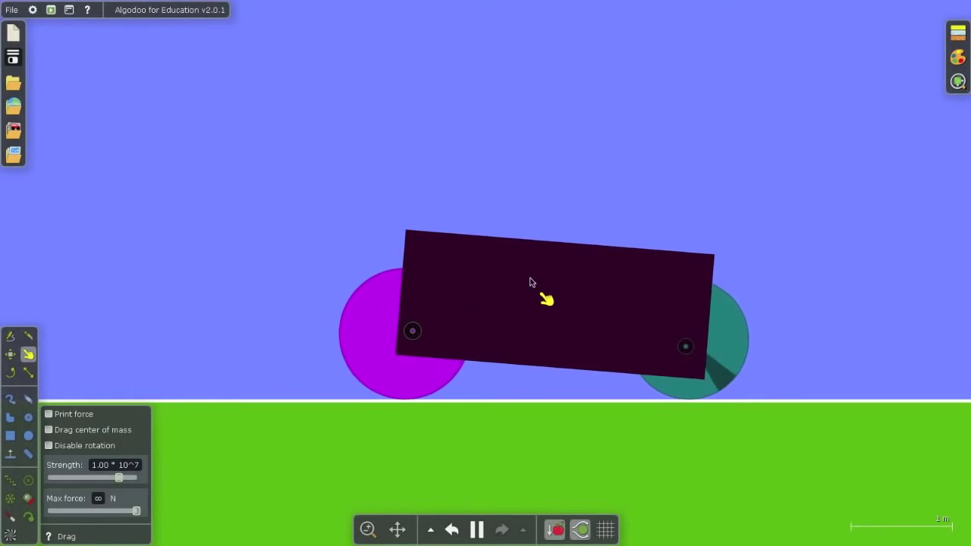
right_click(533, 279)
- Show the body's speed plot, drag the car left to record speed spikes, then close the graph
left_click(565, 354)
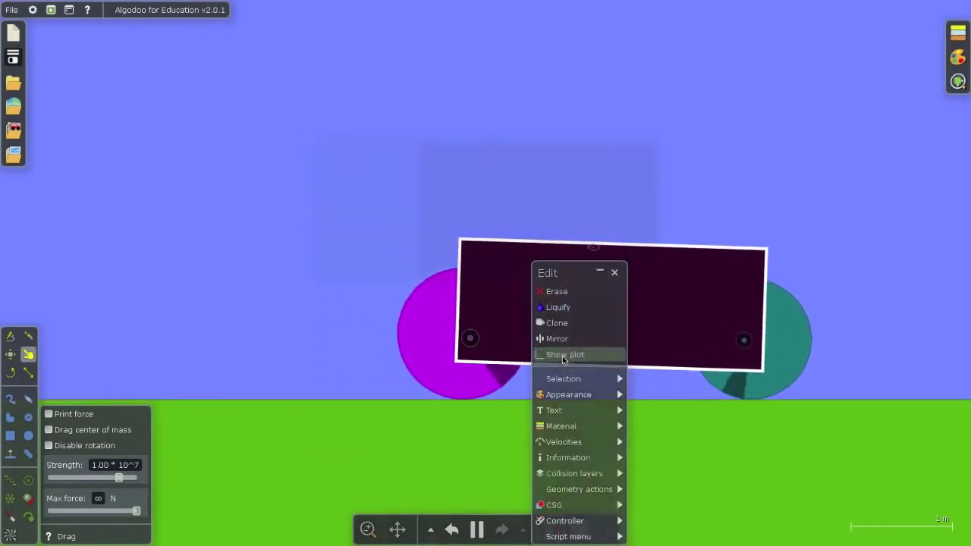
left_click_drag(499, 148, 233, 73)
left_click_drag(618, 282, 584, 300)
left_click_drag(542, 301, 495, 301)
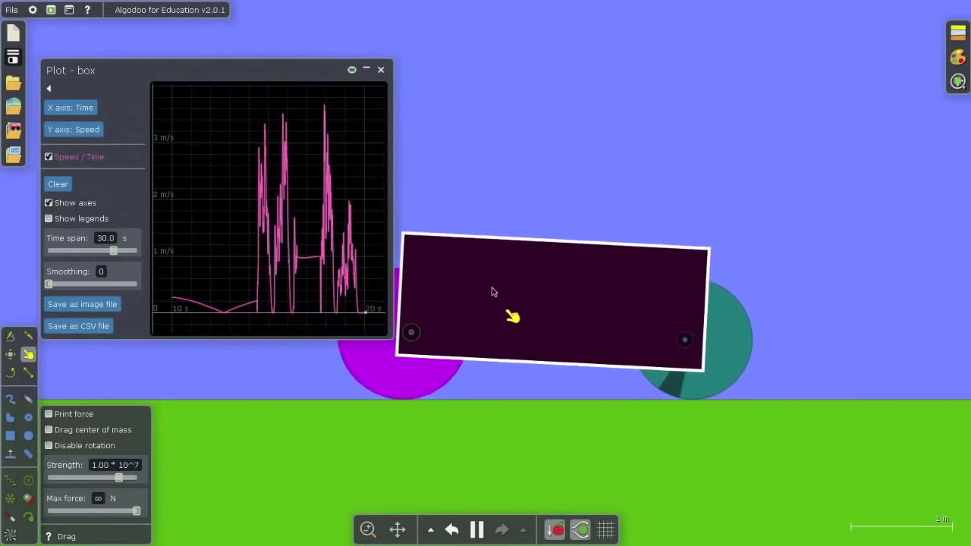
left_click(382, 70)
left_click_drag(544, 281, 363, 296)
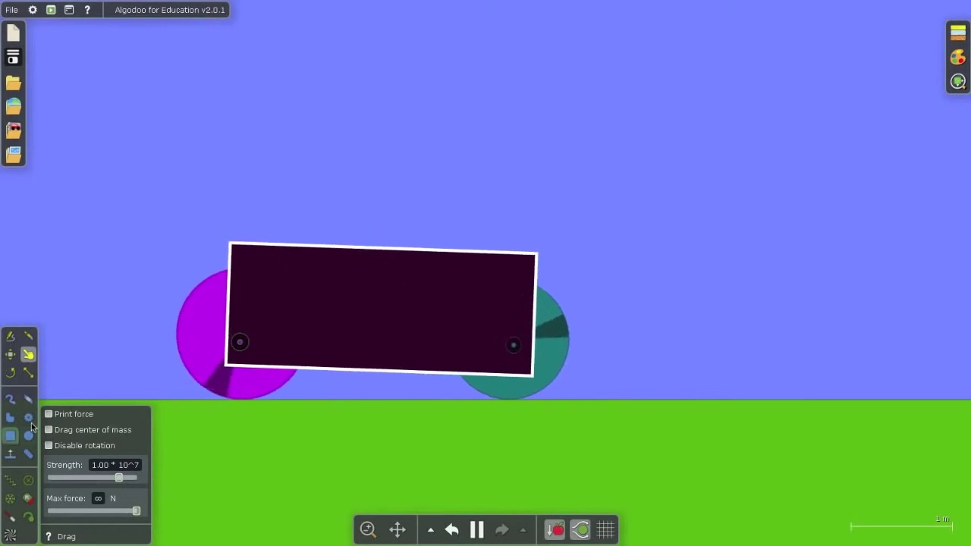
left_click(11, 354)
- Select the whole car, clone it, and position the copy to its right
left_click_drag(156, 202, 635, 409)
right_click(434, 303)
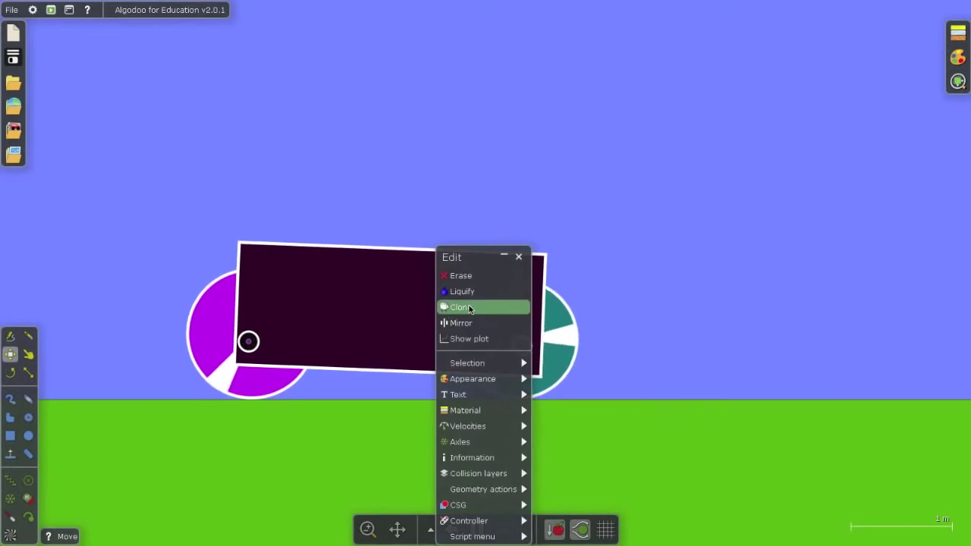
left_click(448, 305)
left_click_drag(775, 288, 740, 287)
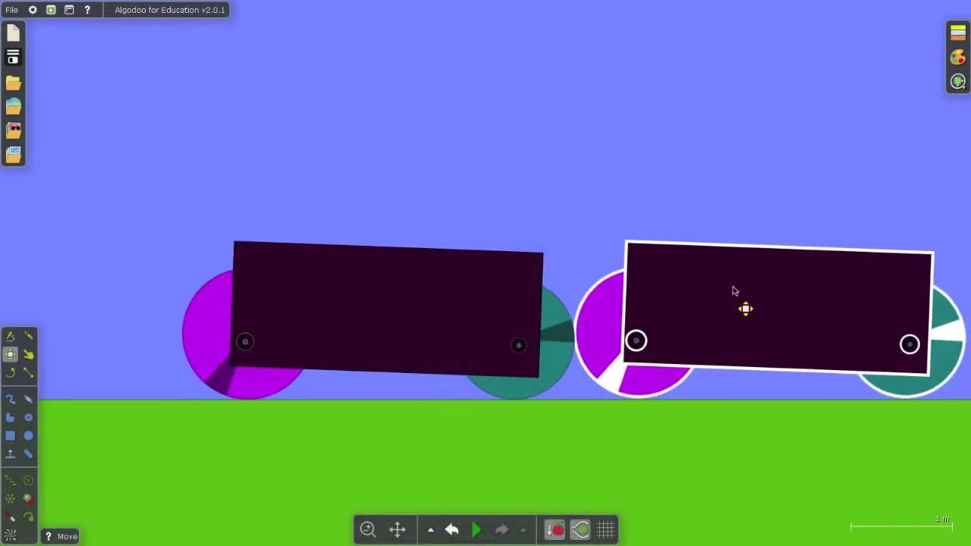
- Run the simulation and push both cars back and forth
left_click(476, 530)
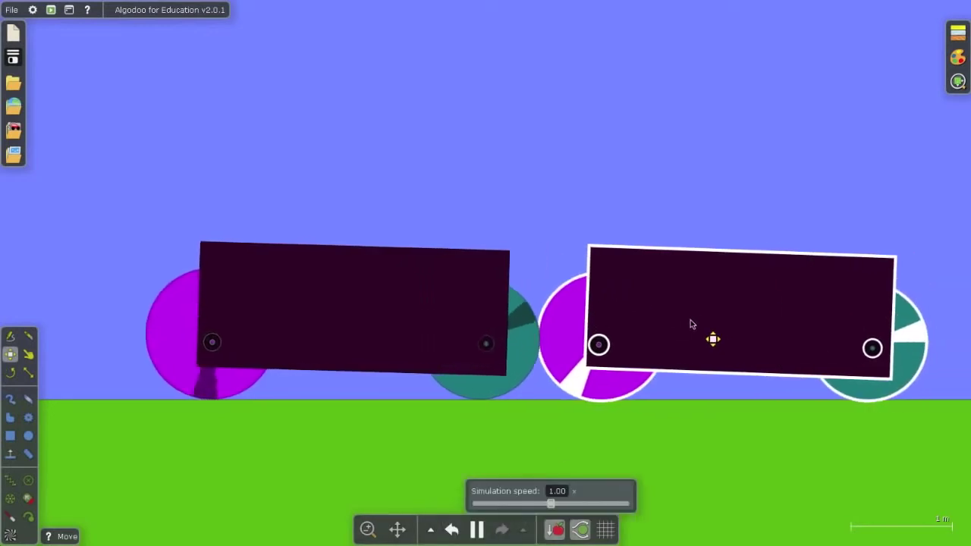
left_click(290, 298)
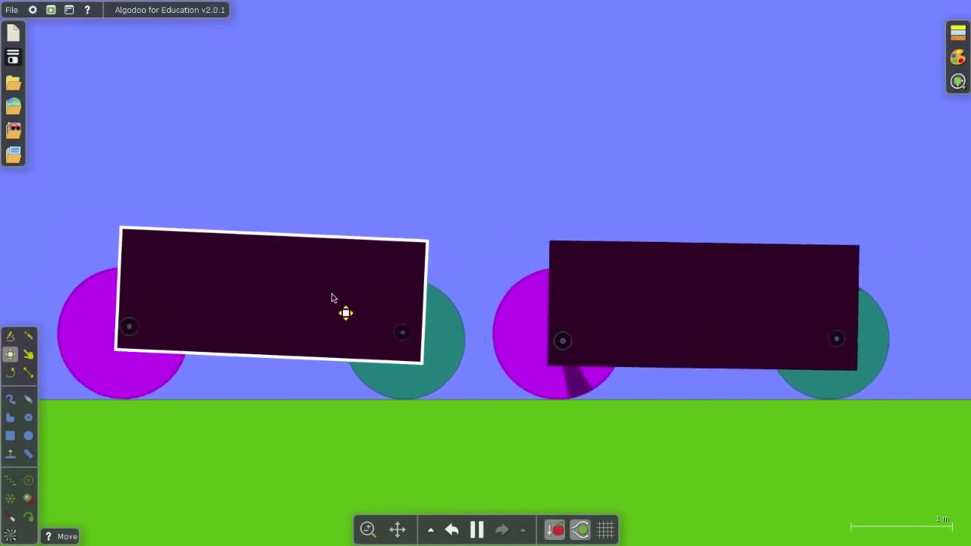
left_click_drag(644, 303, 557, 325)
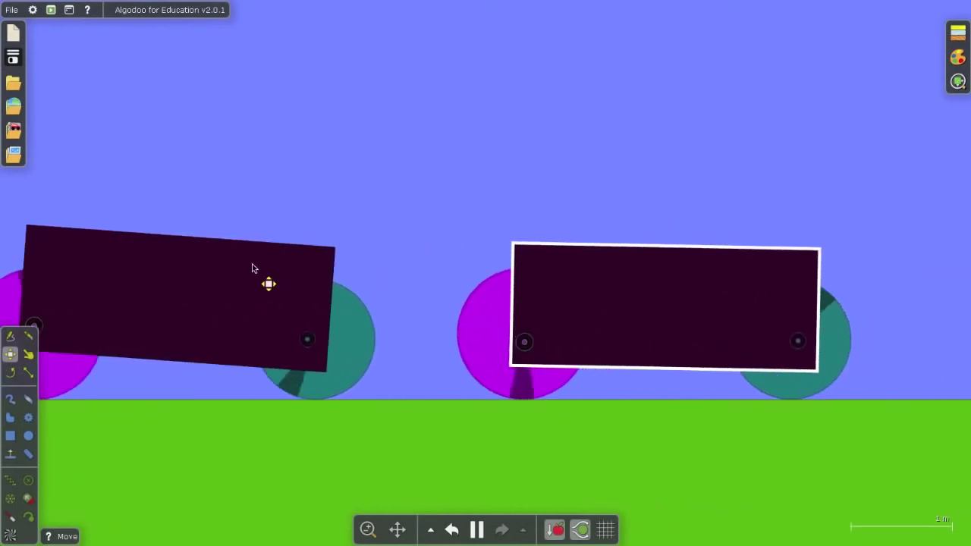
left_click_drag(251, 266, 338, 277)
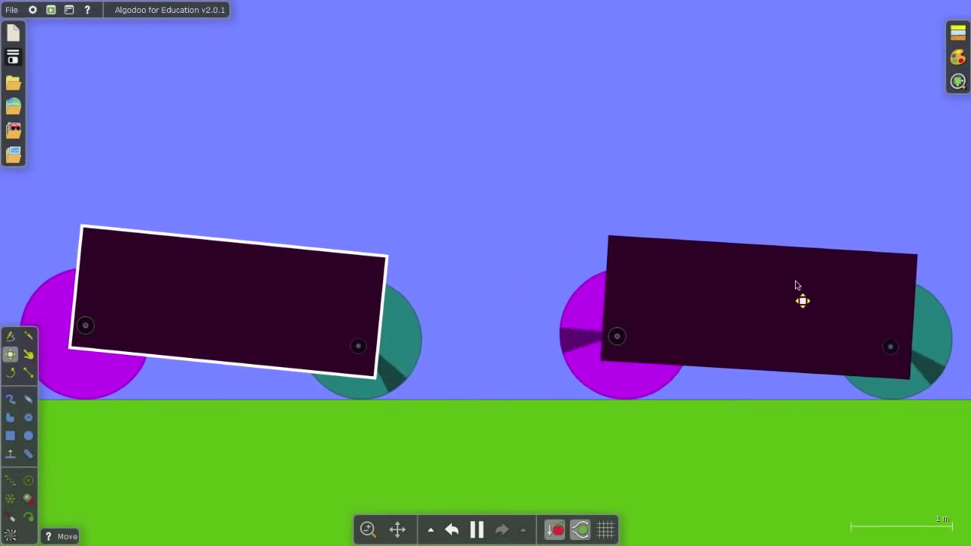
left_click_drag(795, 281, 733, 295)
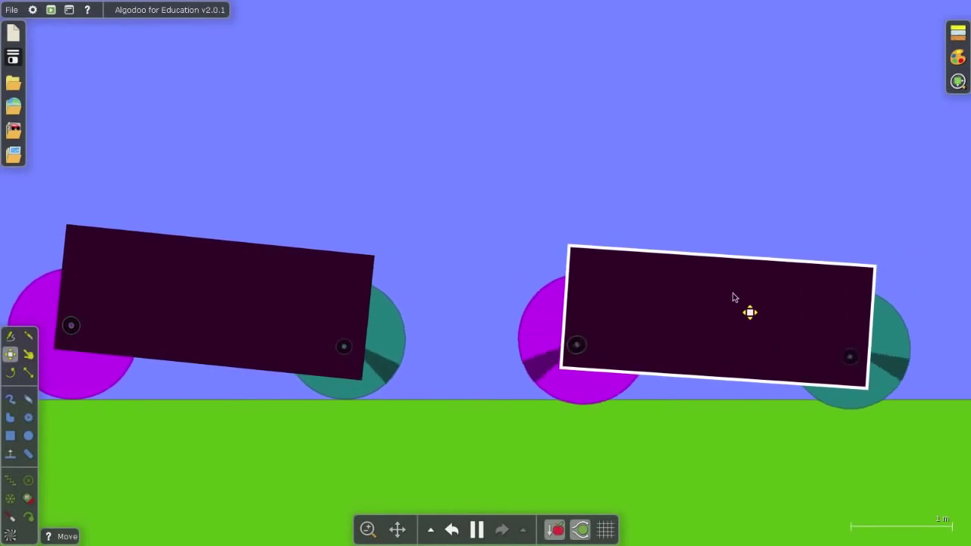
left_click(10, 480)
- Join the left car to the right car with a spring so one pulls the other
left_click_drag(250, 273, 568, 284)
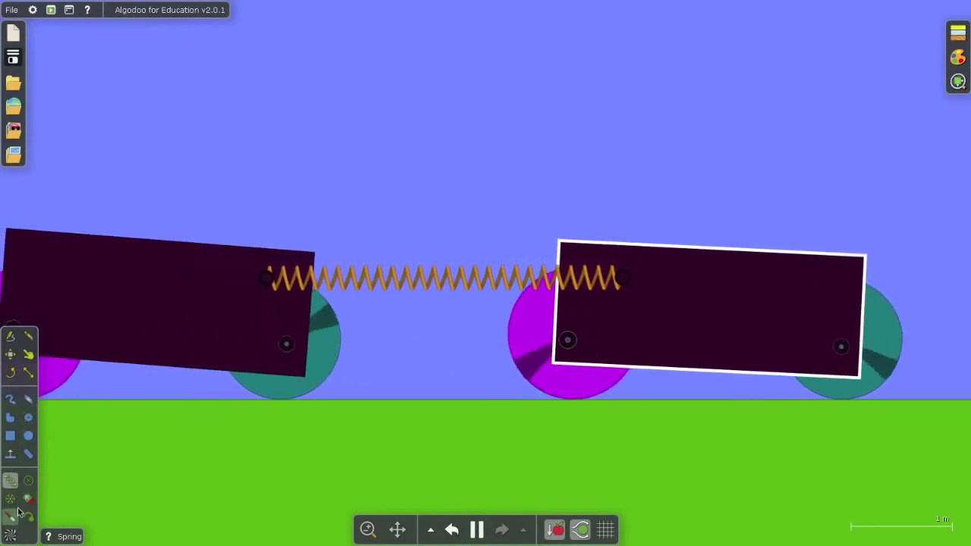
left_click(26, 355)
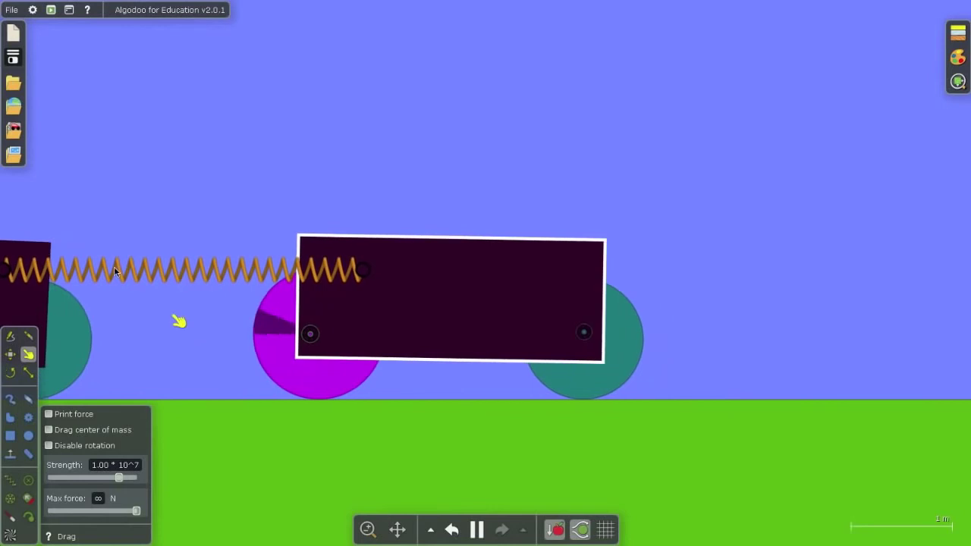
- Start a new scene with the Optics palette and place a laser aimed right
left_click(13, 33)
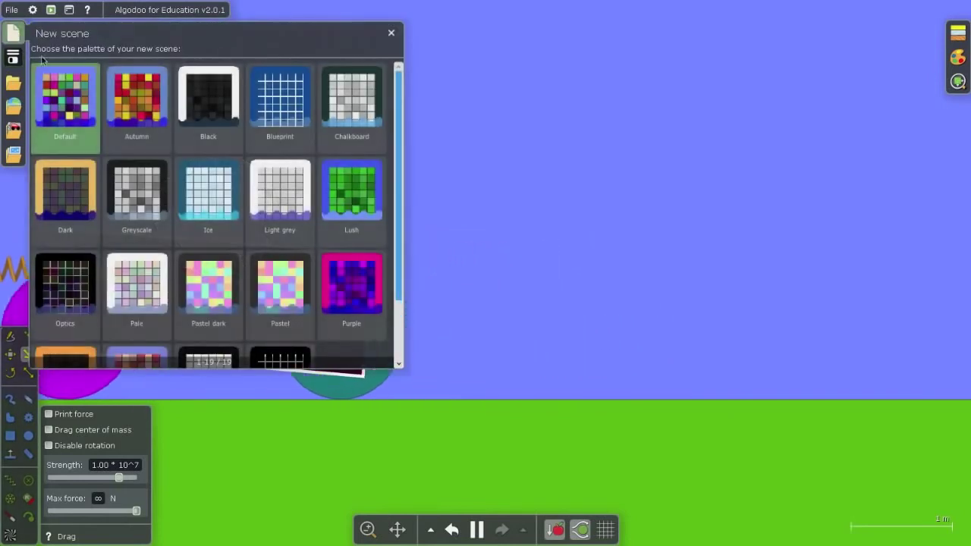
left_click(64, 294)
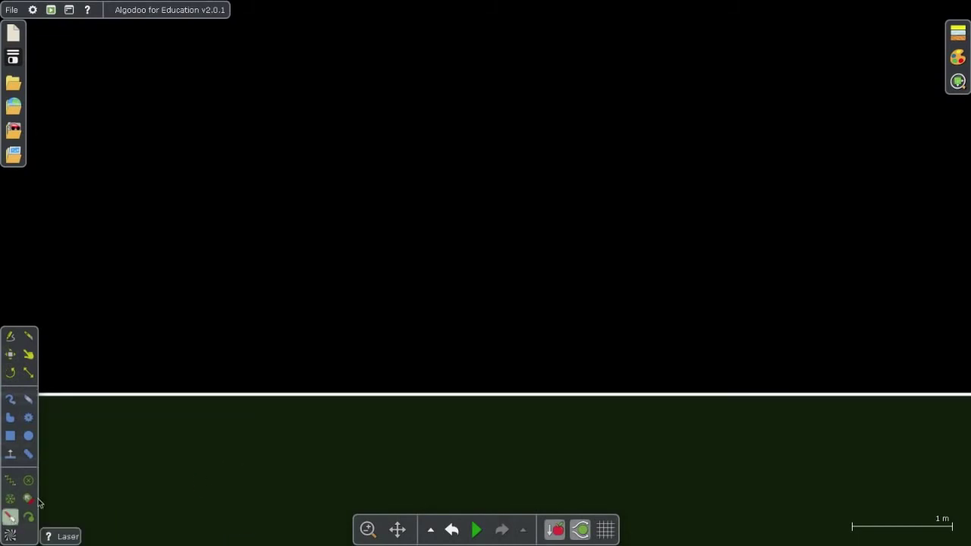
left_click(251, 203)
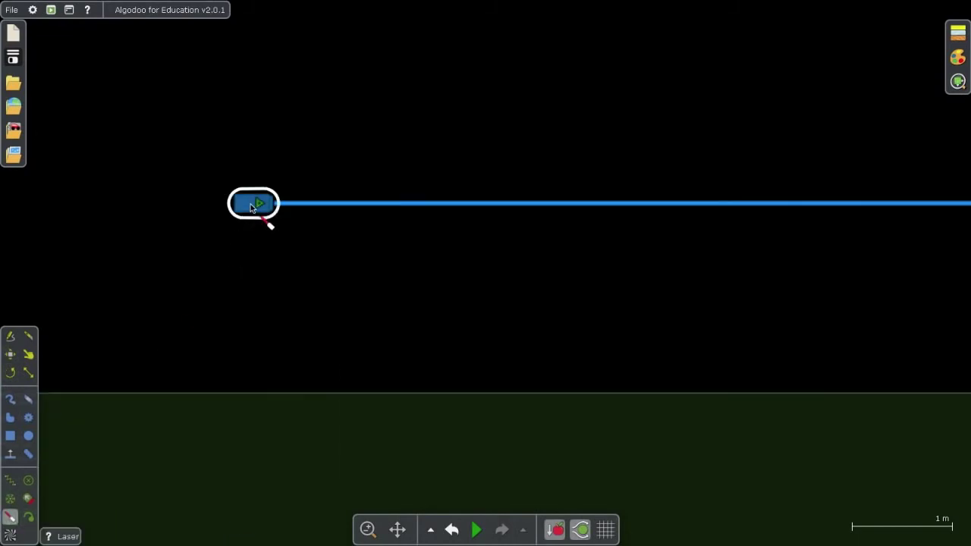
- Change the laser's appearance so it emits a white beam
right_click(251, 204)
mouse_move(278, 307)
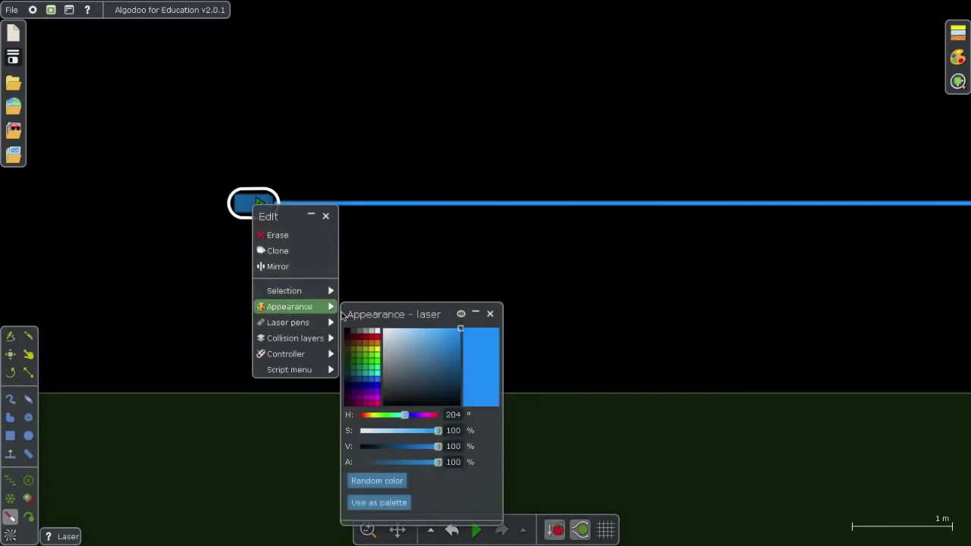
left_click(378, 331)
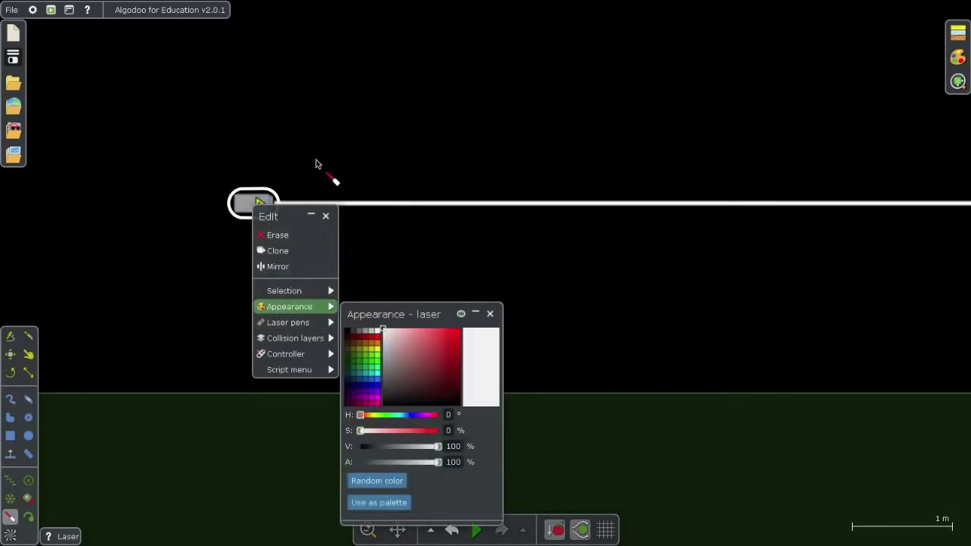
left_click(325, 218)
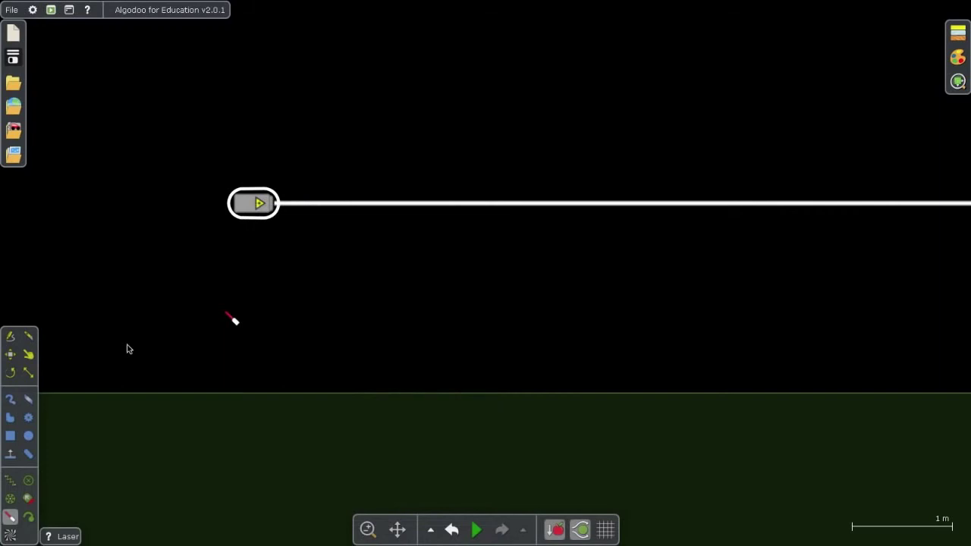
left_click(16, 338)
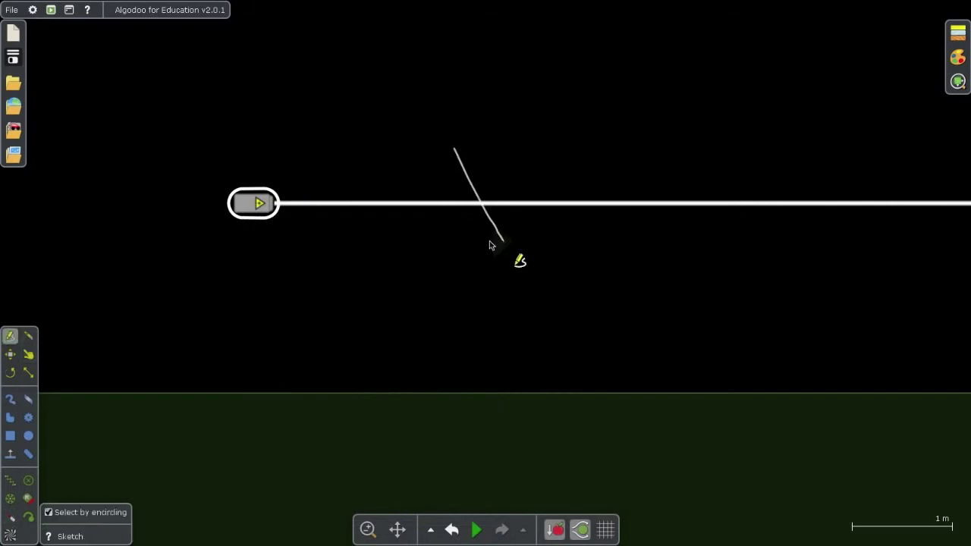
- Sketch a triangular prism across the white beam to split it into a rainbow, then show the Algodoo products page
mouse_move(490, 245)
left_mouse_down()
mouse_move(420, 219)
mouse_move(453, 151)
left_mouse_up()
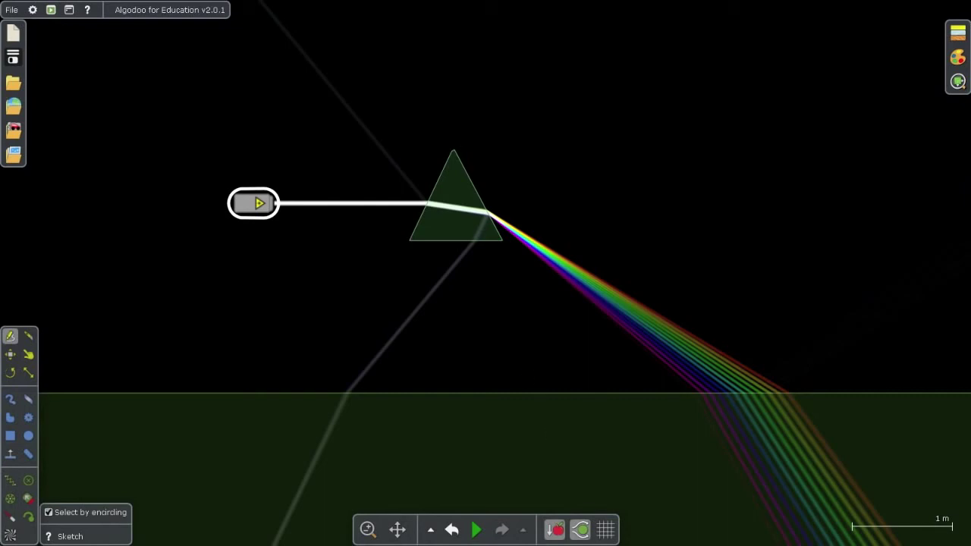
key("alt+Tab")
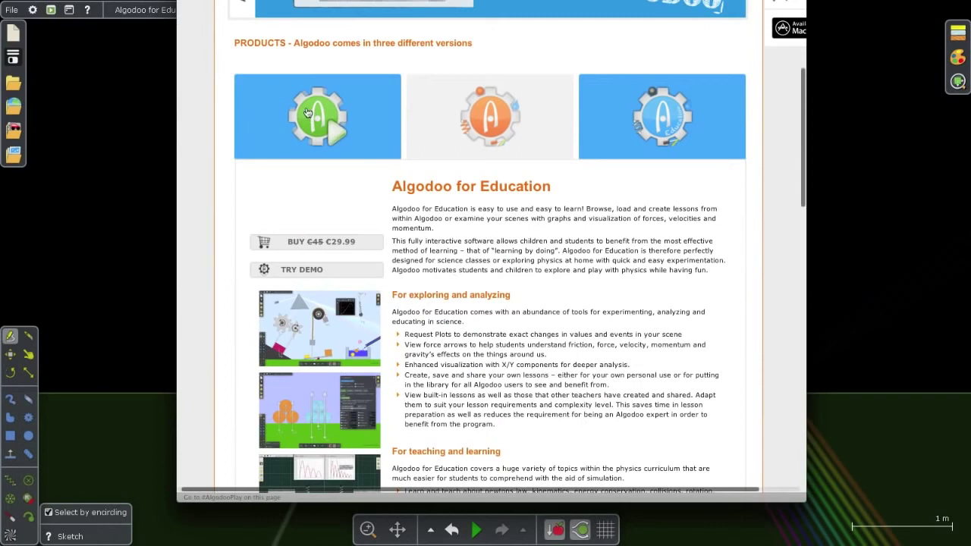
left_click(310, 114)
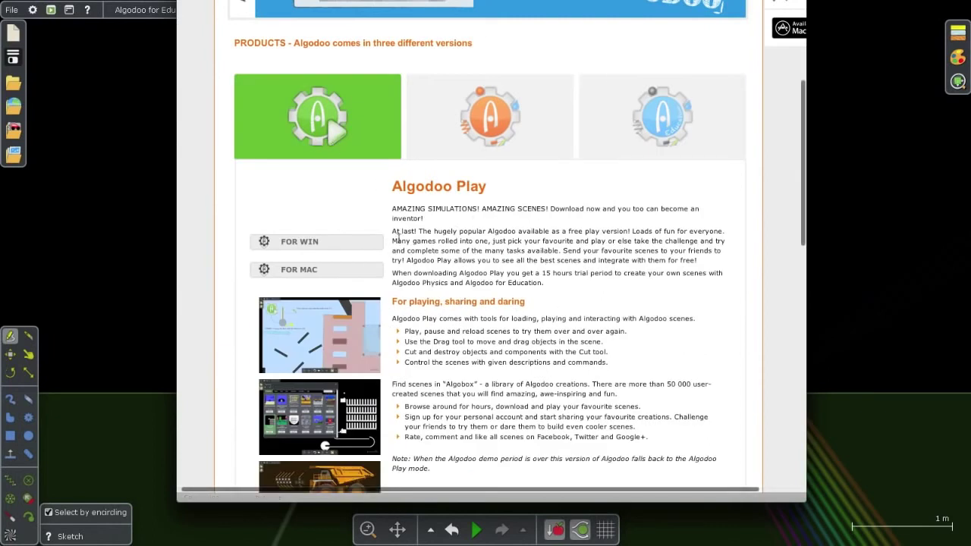
left_click(486, 129)
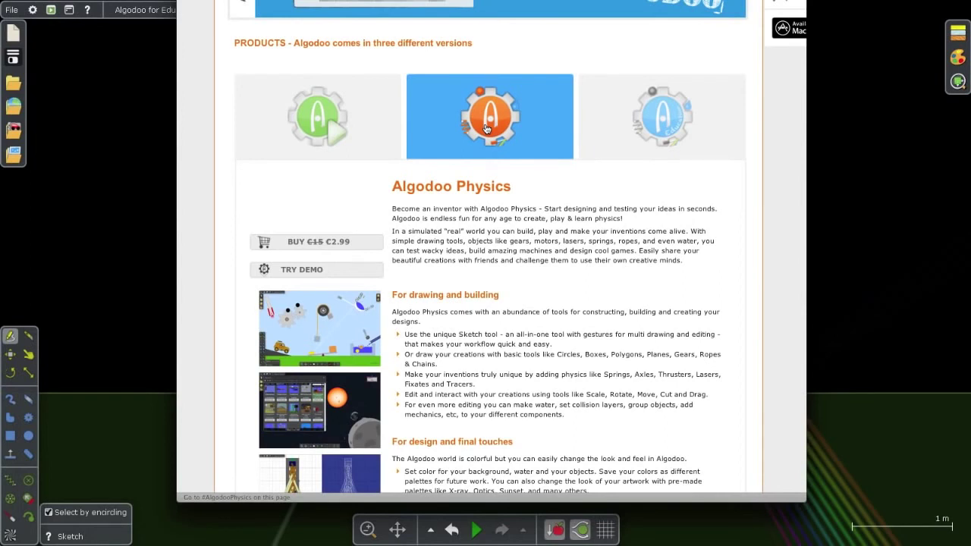
left_click(660, 118)
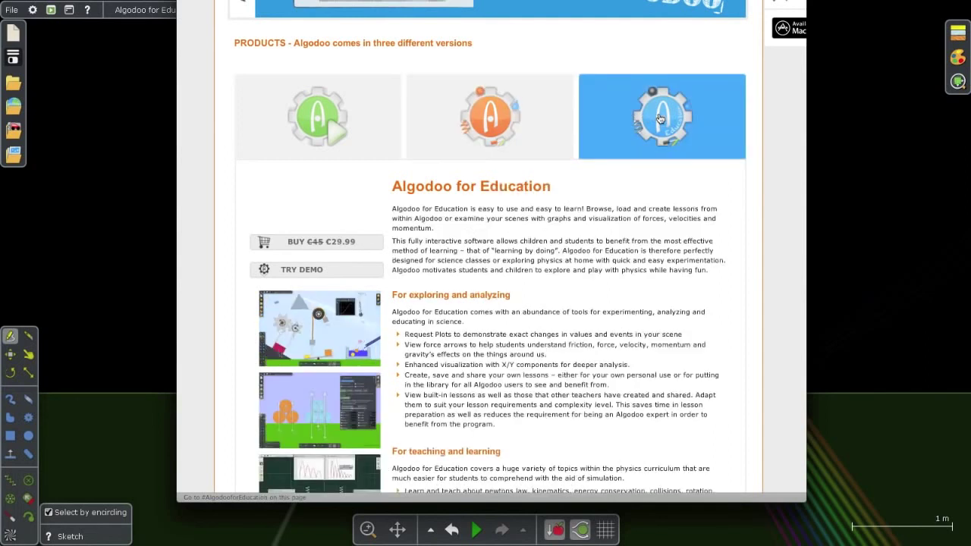